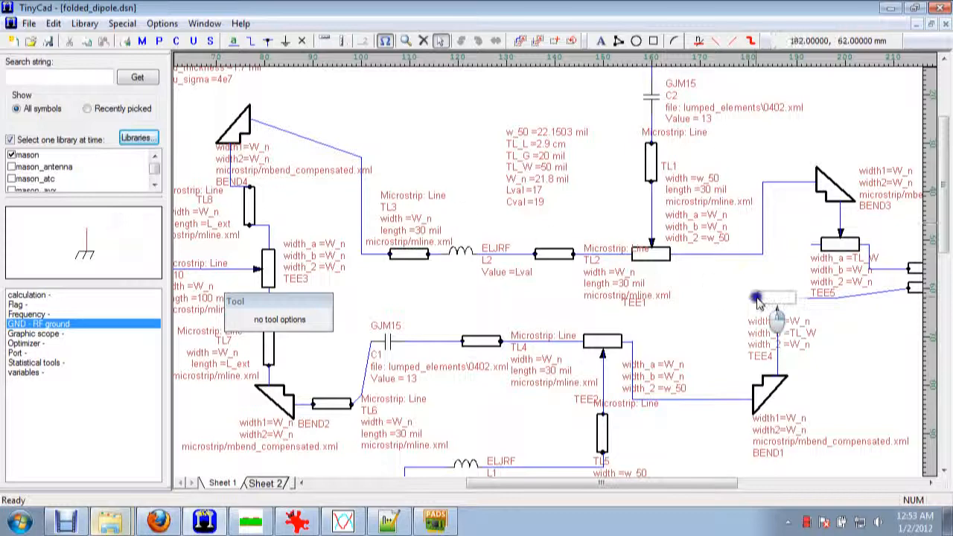
Examine the folded dipole schematic and the Flag symbol's PADS-ASCII output argument
scroll(433, 252, "down", 2)
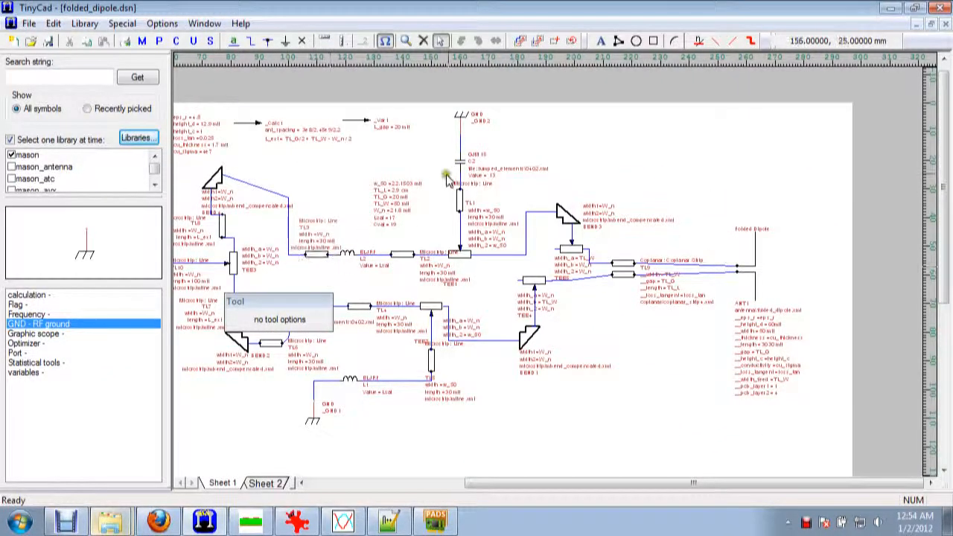
scroll(463, 207, "up", 1)
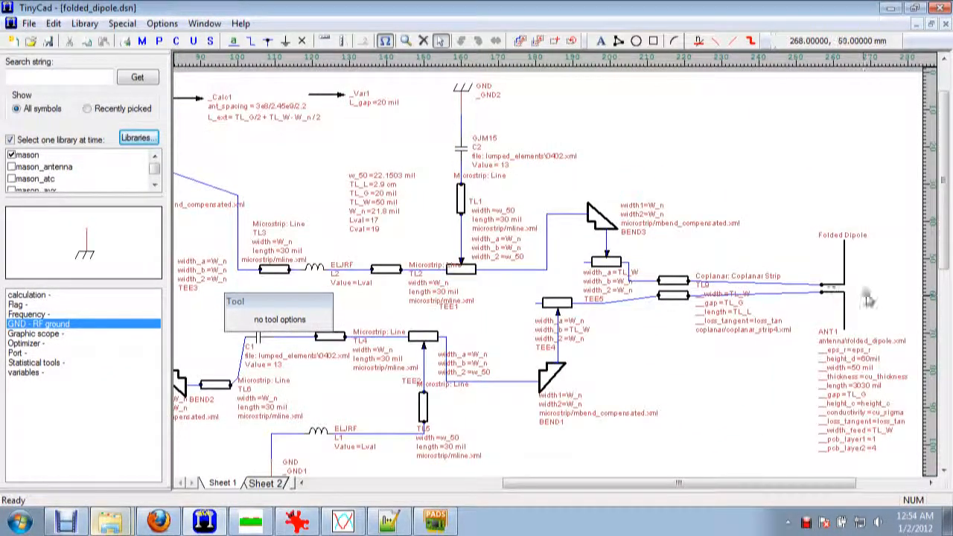
left_click(824, 287)
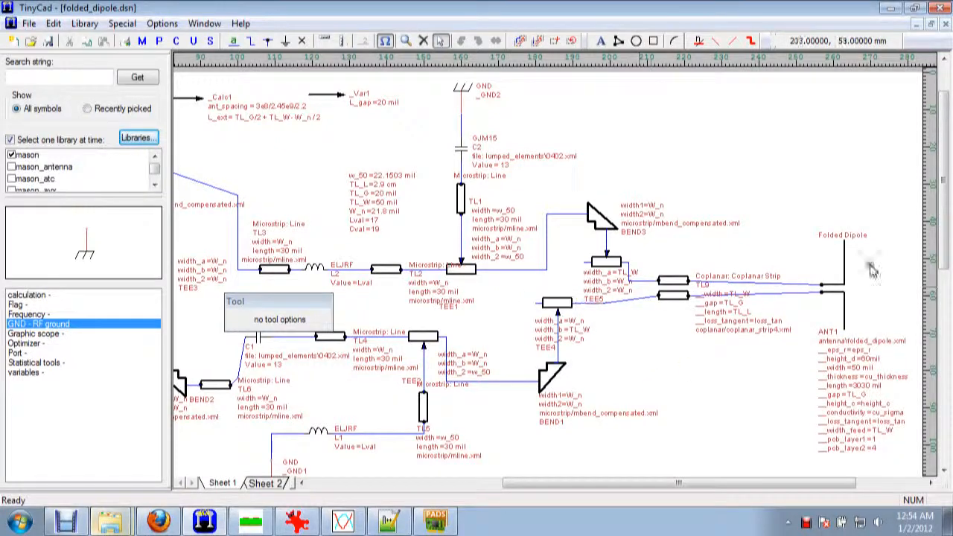
scroll(496, 294, "down", 1)
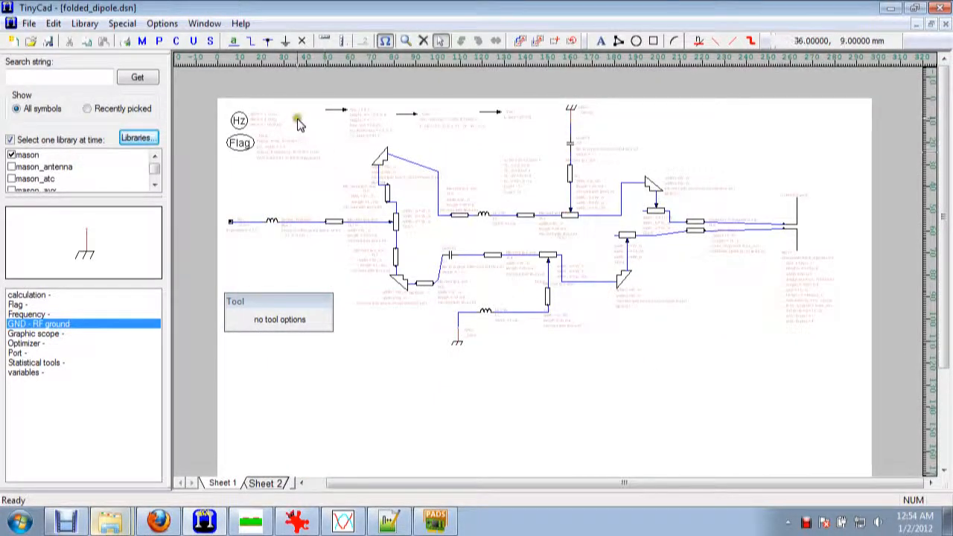
left_click(228, 155)
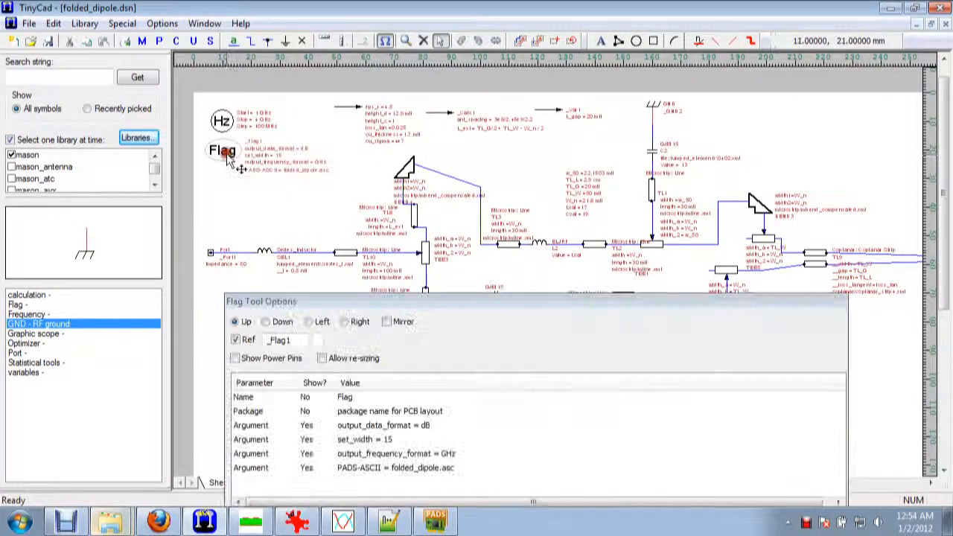
left_click_drag(433, 296, 452, 136)
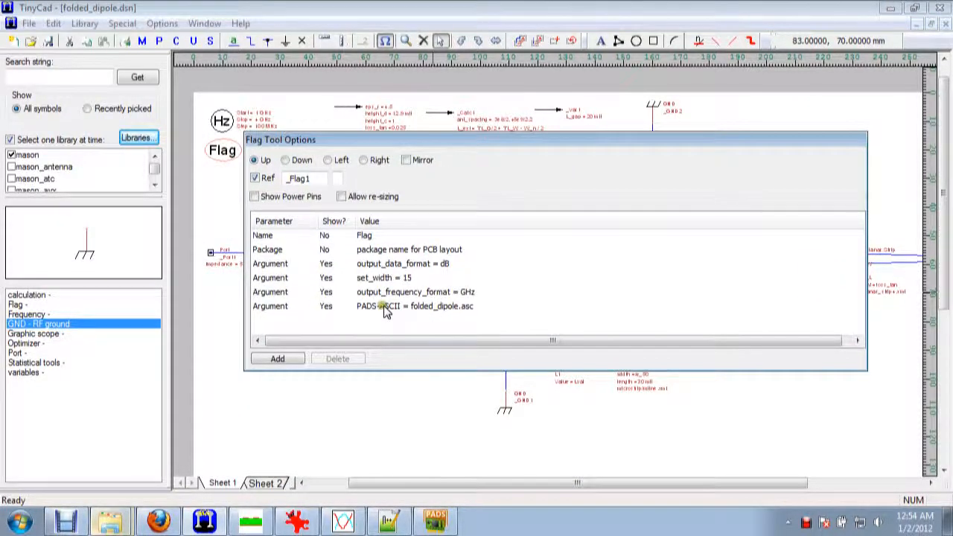
left_click(472, 311)
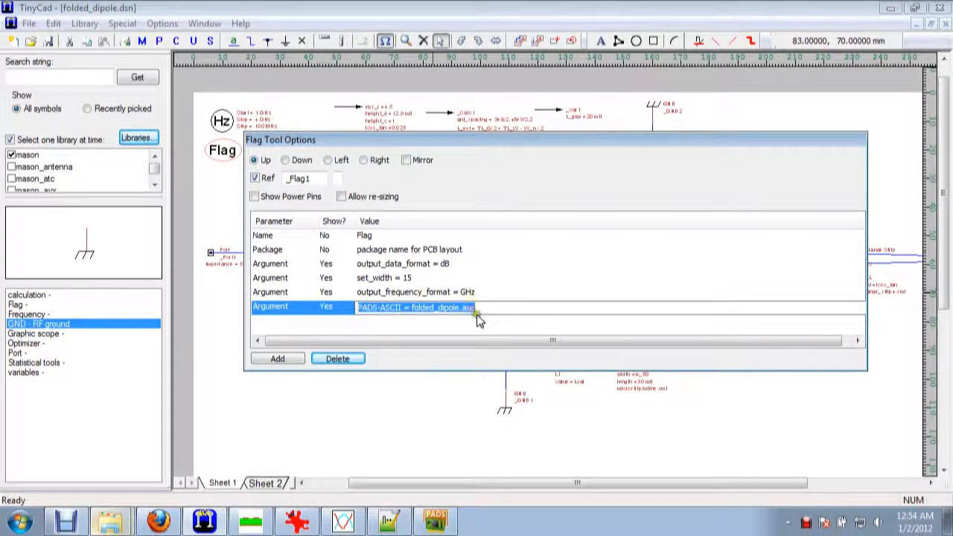
right_click(404, 401)
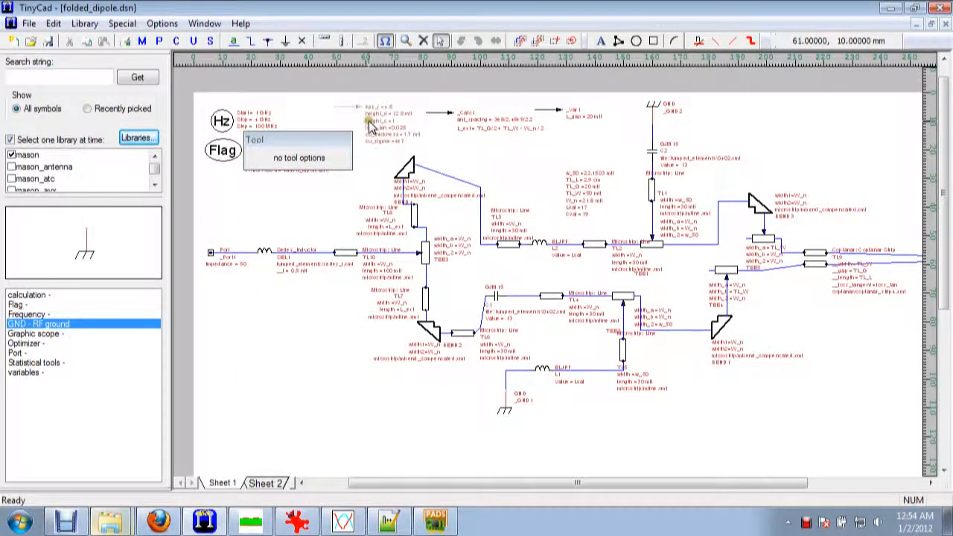
Run the Mason solver on the folded dipole schematic and open its console output
left_click(142, 42)
left_click(416, 291)
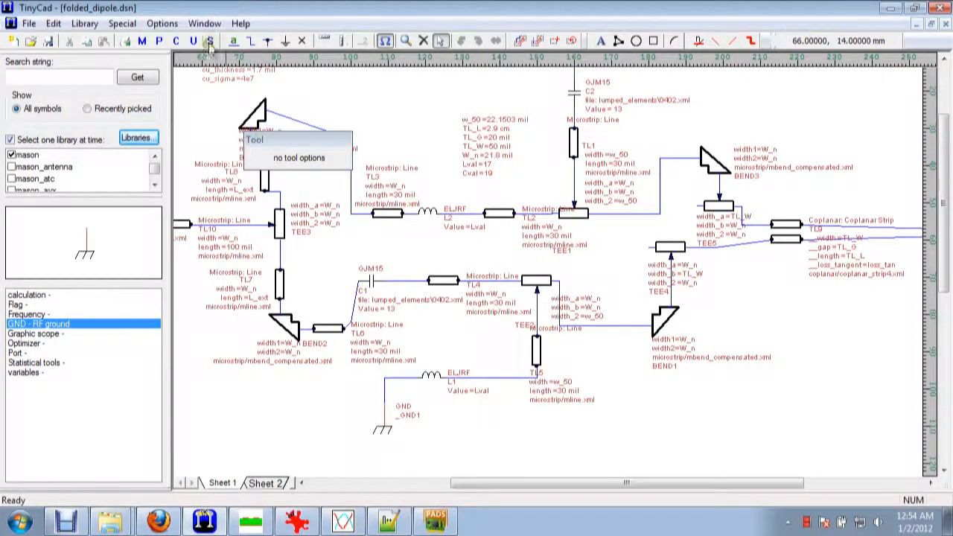
left_click(175, 42)
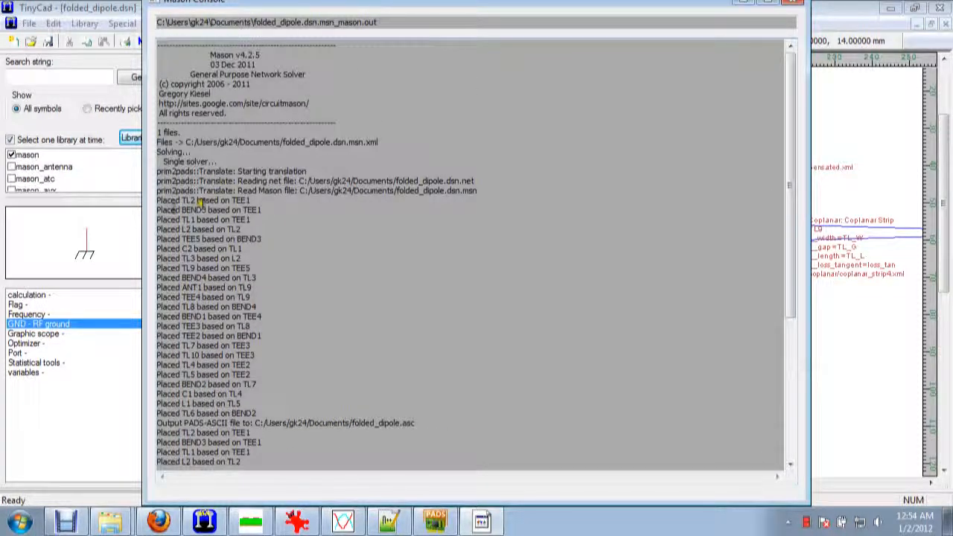
Review the component placement log and the PADS-ASCII output file paths in the Mason console, and close the console
left_click_drag(169, 200, 325, 434)
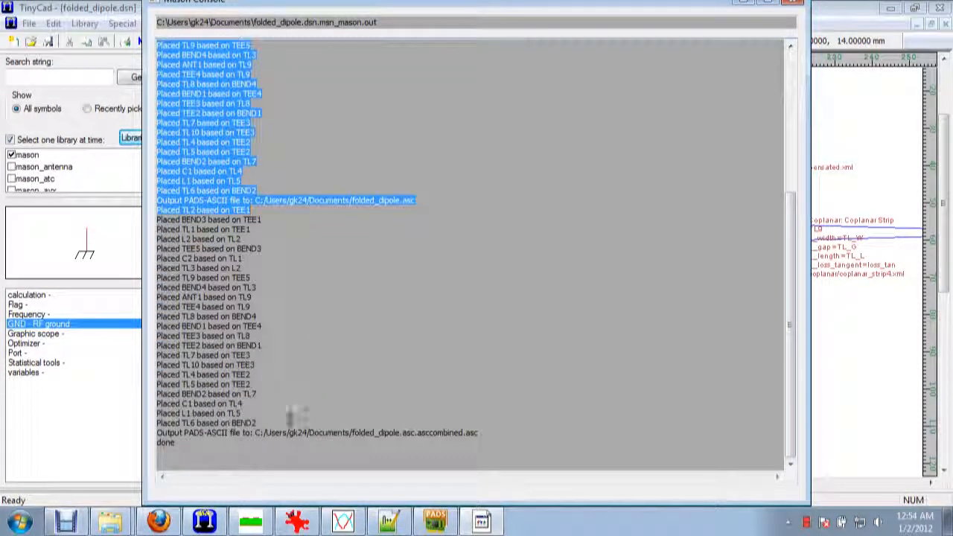
scroll(341, 361, "up", 8)
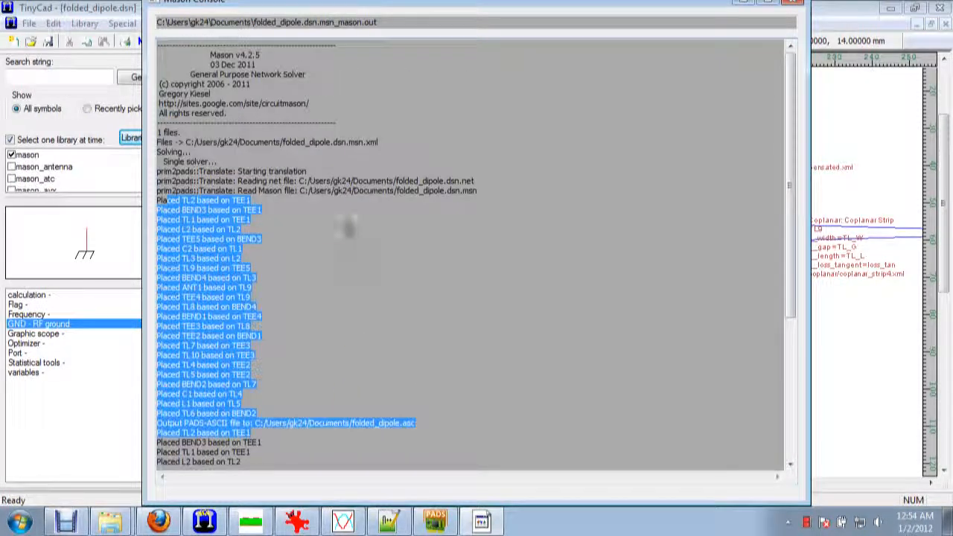
scroll(350, 243, "down", 4)
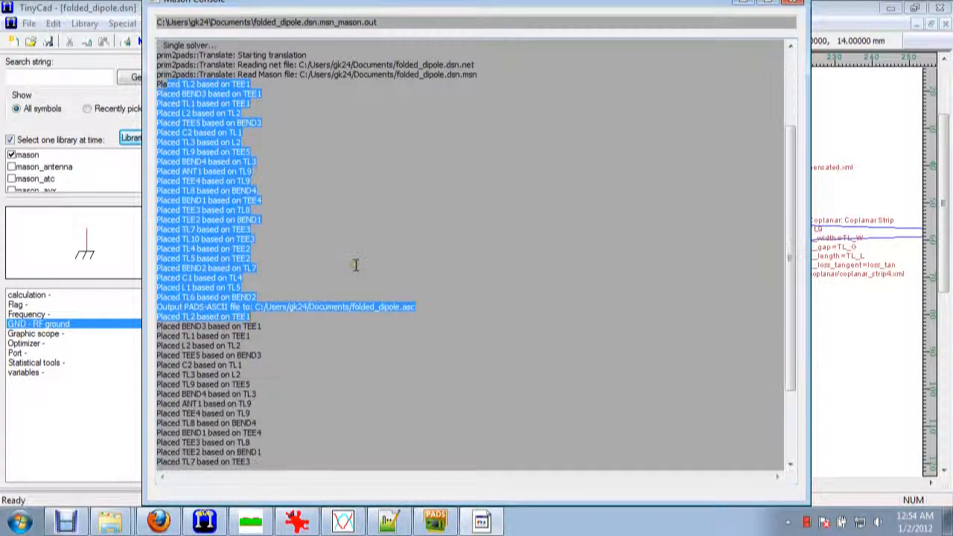
left_click(426, 307)
left_click_drag(425, 307, 348, 307)
scroll(396, 294, "down", 1)
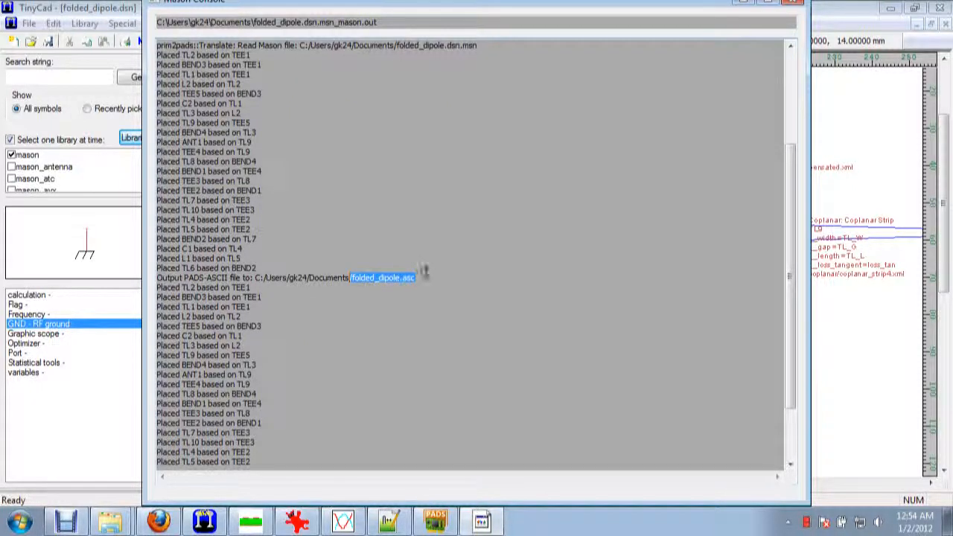
scroll(424, 274, "down", 3)
double_click(425, 433)
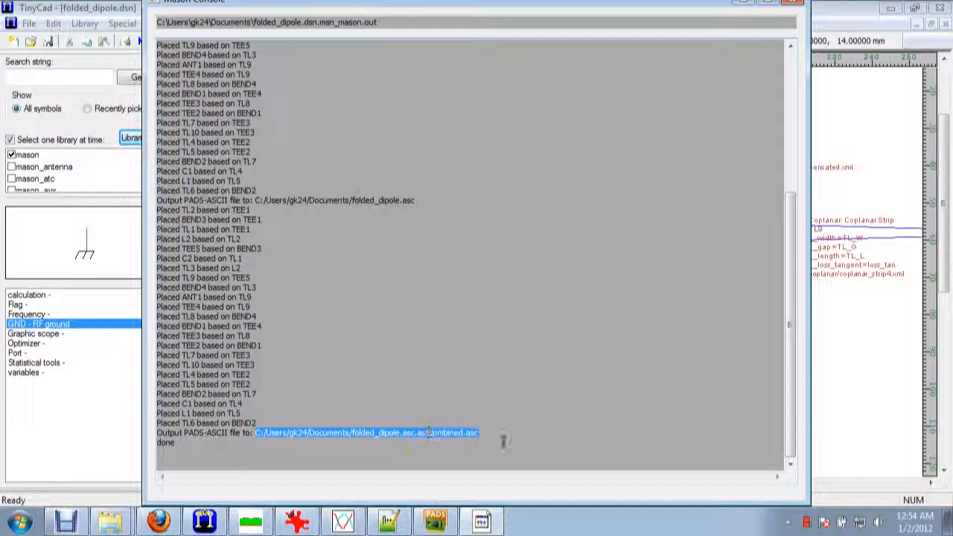
scroll(429, 339, "up", 5)
left_click(791, 2)
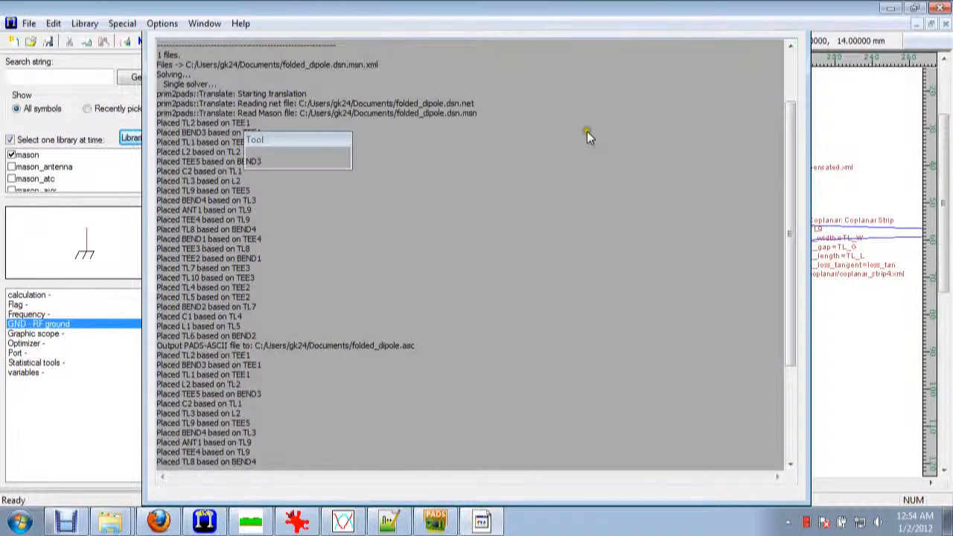
Switch to PADS Layout and import folded_dipole.asc from the Documents library, saving the old file before loading
left_click(435, 524)
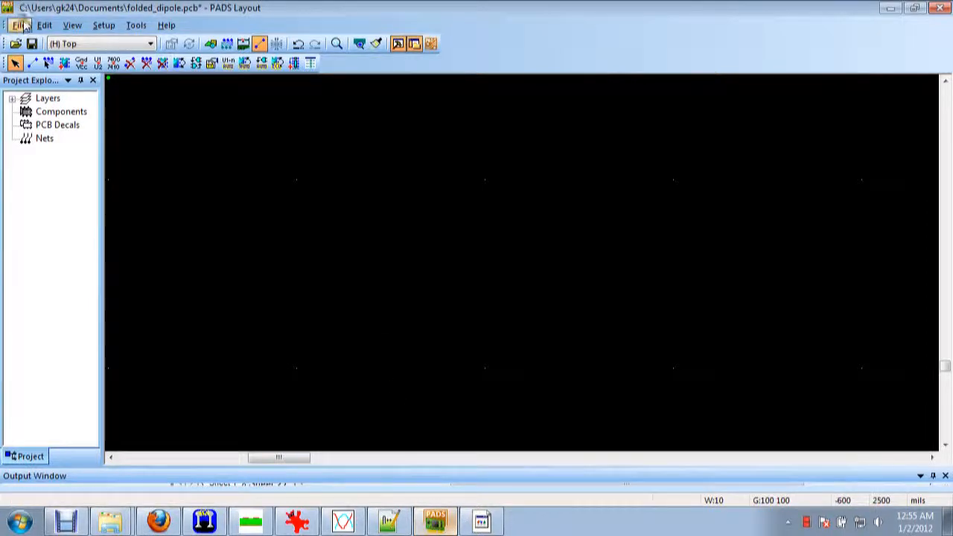
left_click(19, 27)
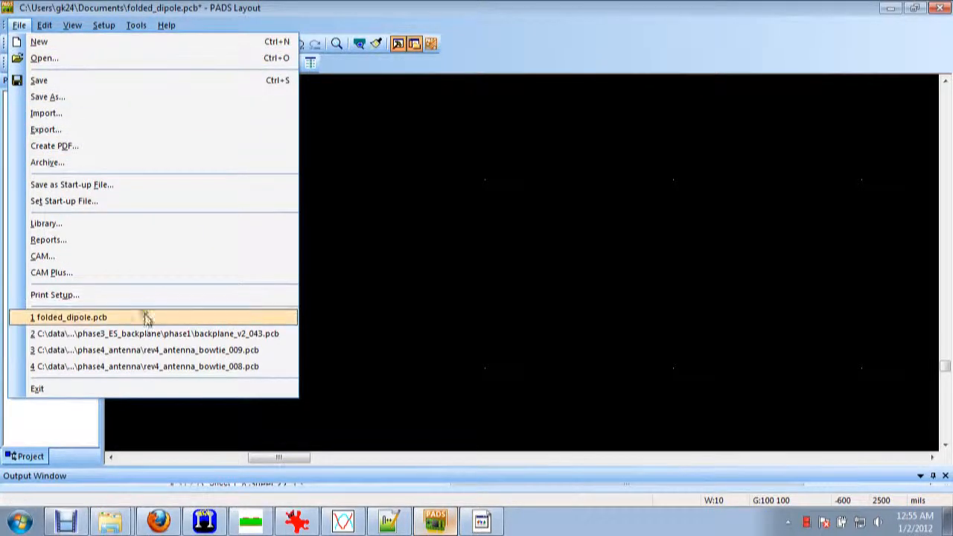
left_click(40, 114)
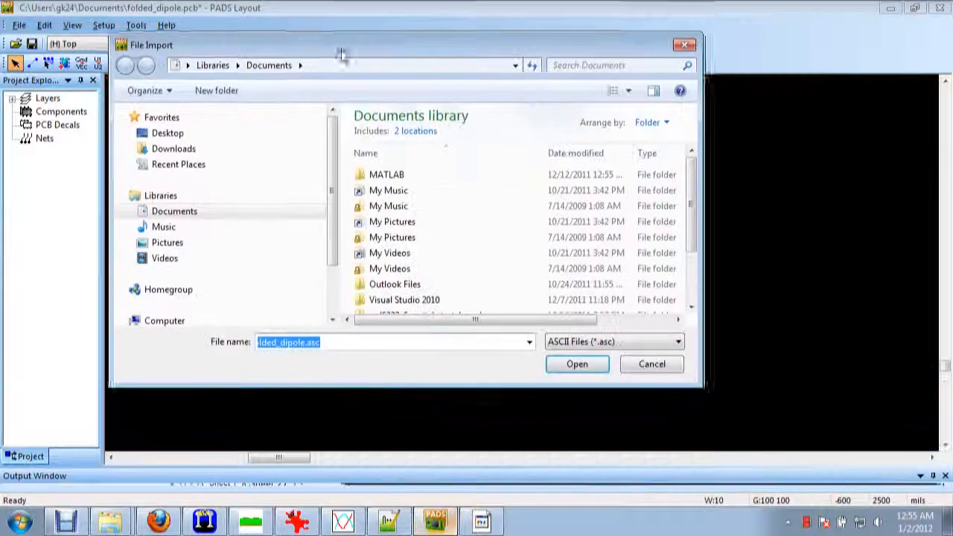
left_click_drag(691, 186, 691, 256)
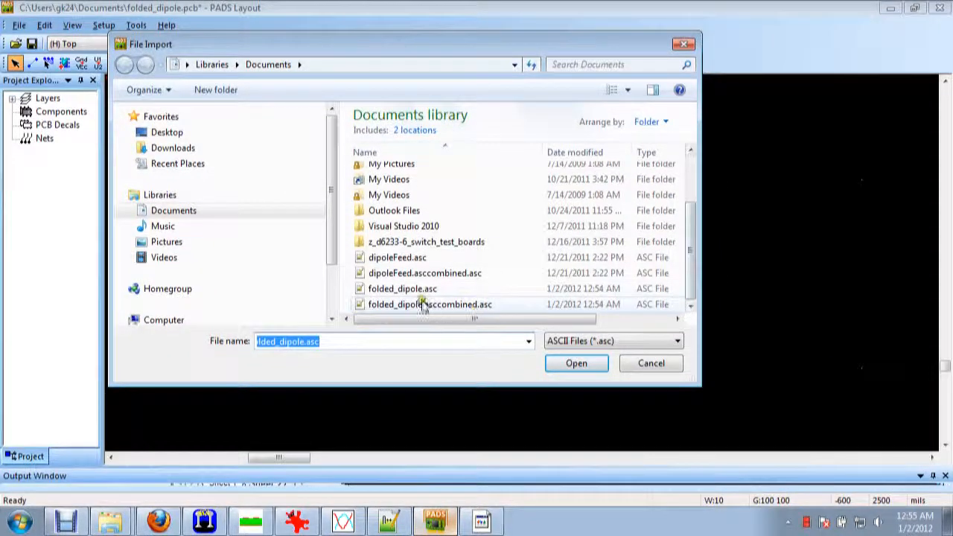
double_click(440, 293)
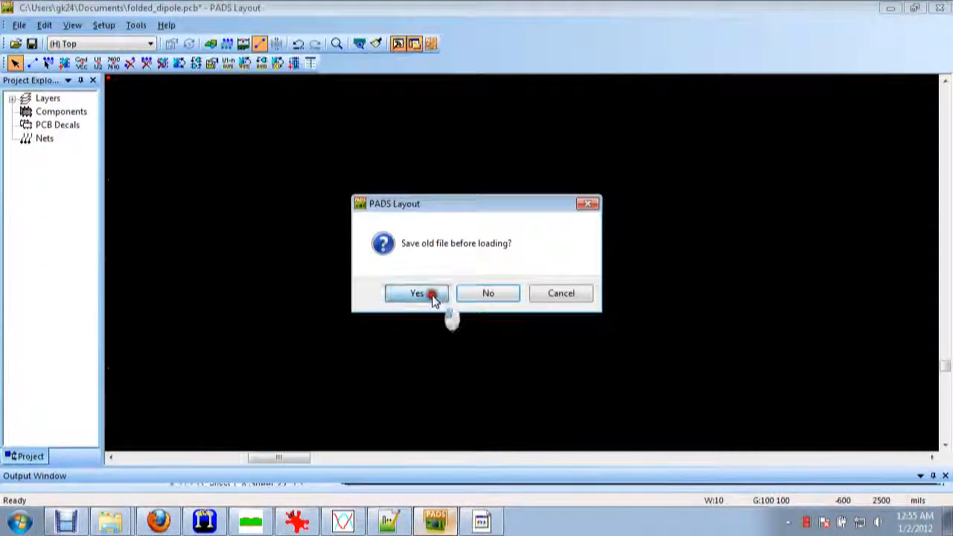
left_click(432, 296)
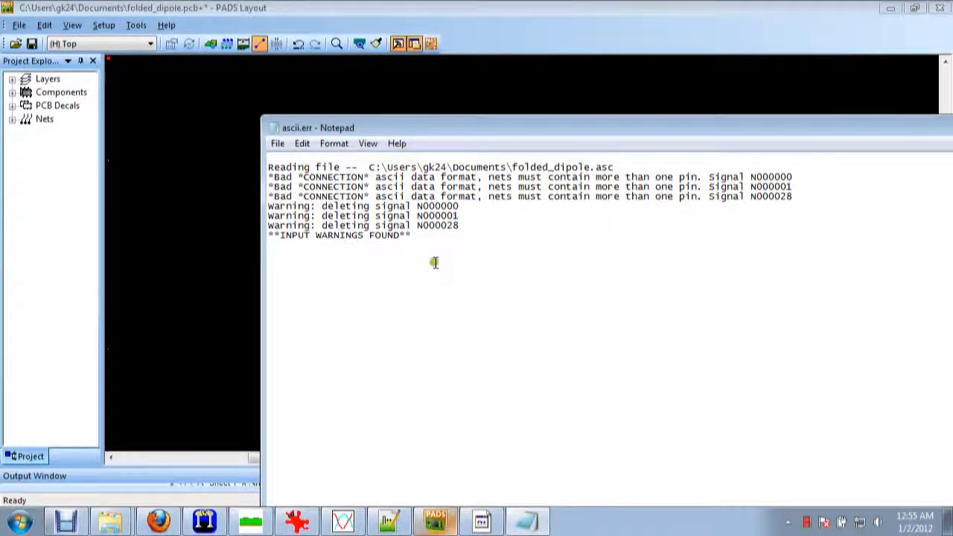
Read the import warnings about the nets in ascii.err and dismiss the report to return to the layout
left_click_drag(678, 134, 473, 69)
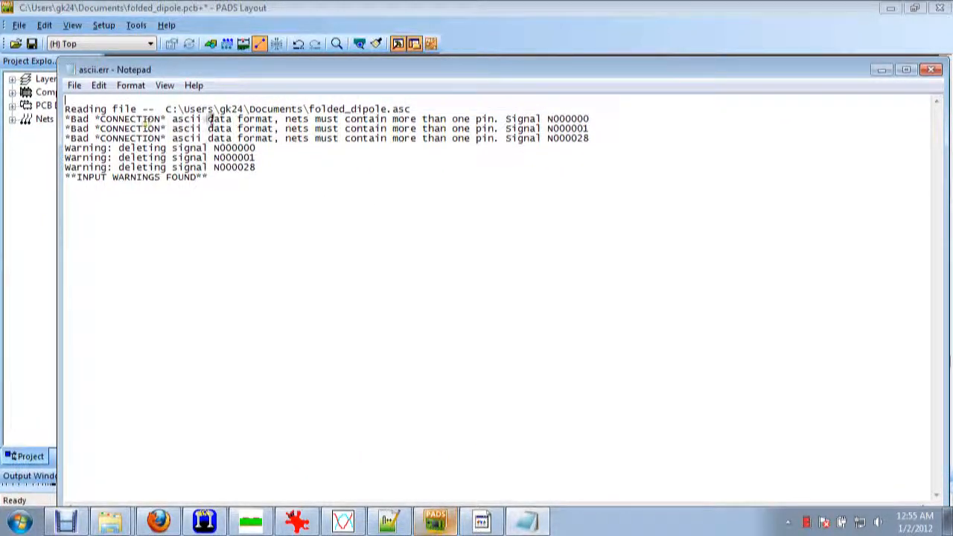
left_click_drag(285, 119, 392, 118)
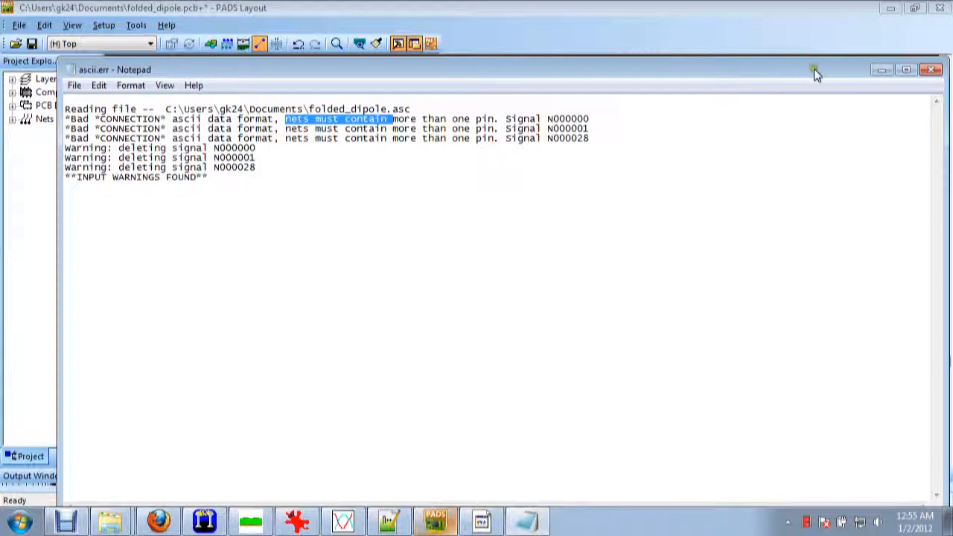
left_click_drag(814, 69, 745, 67)
left_click(863, 70)
left_click(598, 292)
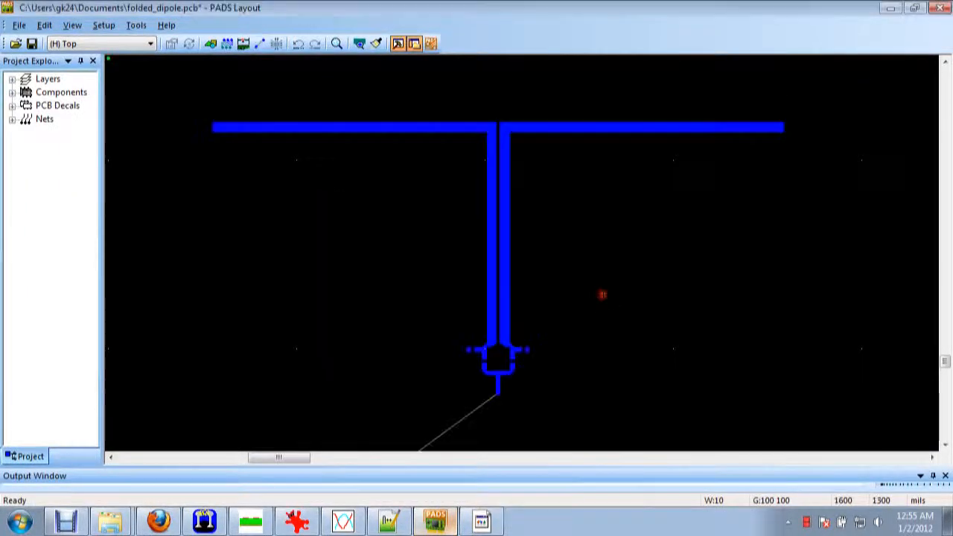
Examine the imported folded dipole layout, including the antenna arms, feed lines, matching network and the unplaced SEL1 component
scroll(489, 263, "down", 3)
scroll(489, 263, "up", 5)
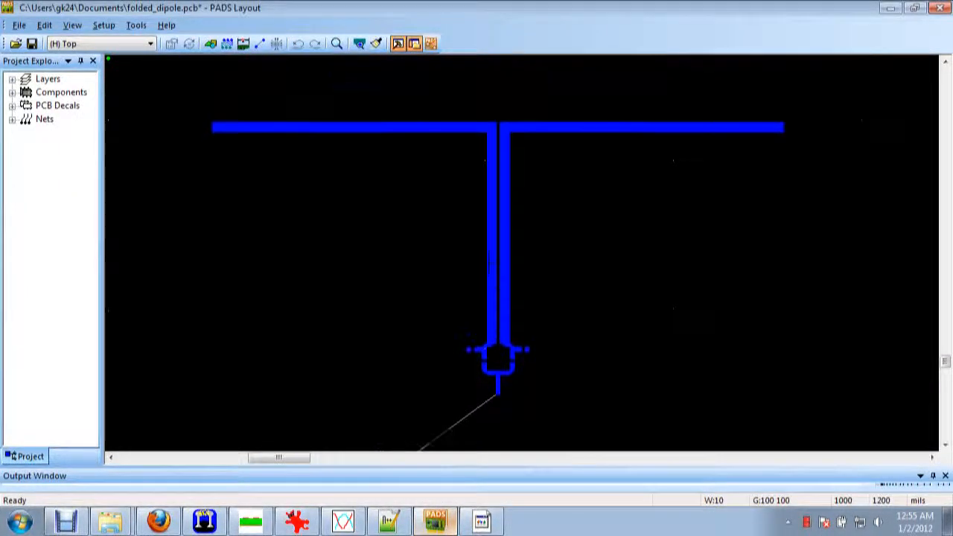
scroll(475, 156, "down", 2)
scroll(476, 153, "up", 2)
scroll(482, 182, "down", 1)
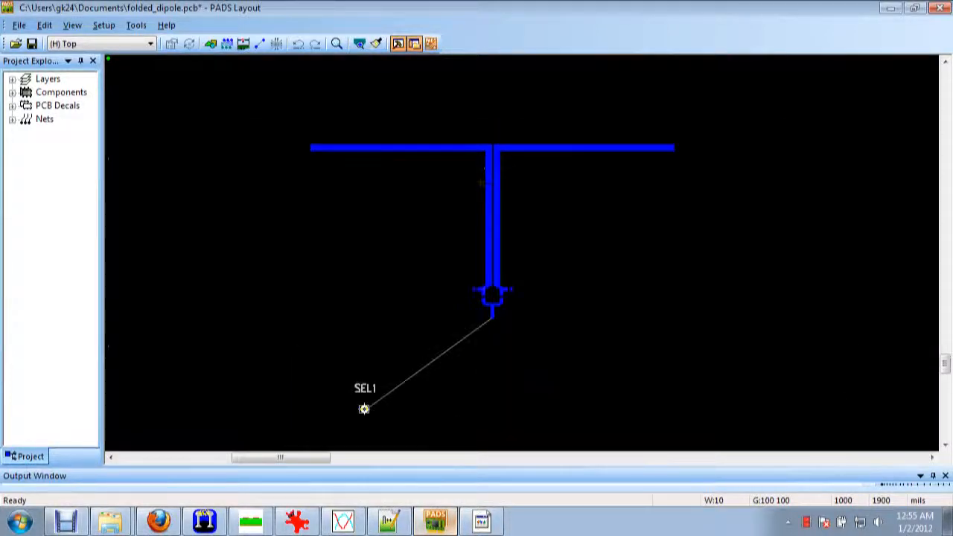
scroll(488, 305, "up", 2)
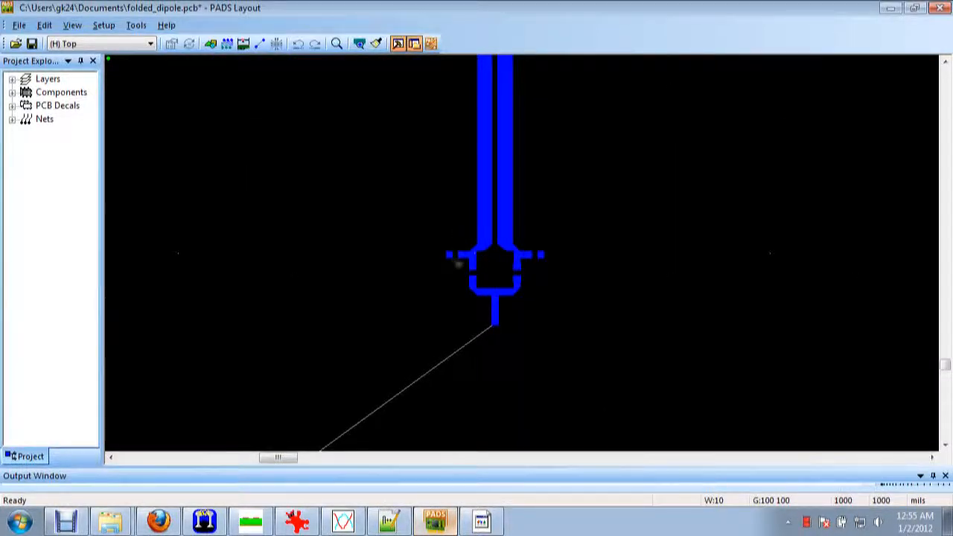
scroll(458, 262, "down", 1)
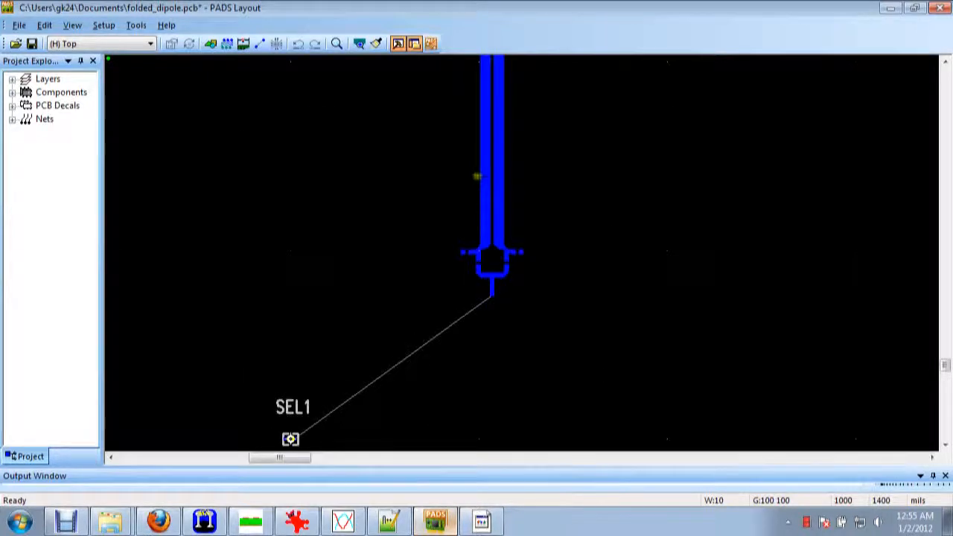
scroll(477, 176, "down", 1)
scroll(471, 63, "up", 1)
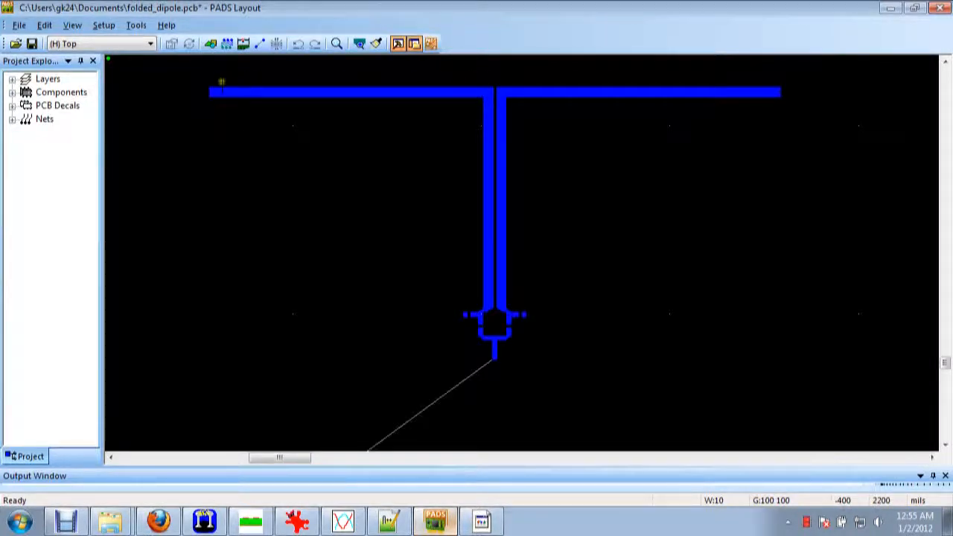
scroll(578, 174, "down", 2)
scroll(472, 315, "up", 2)
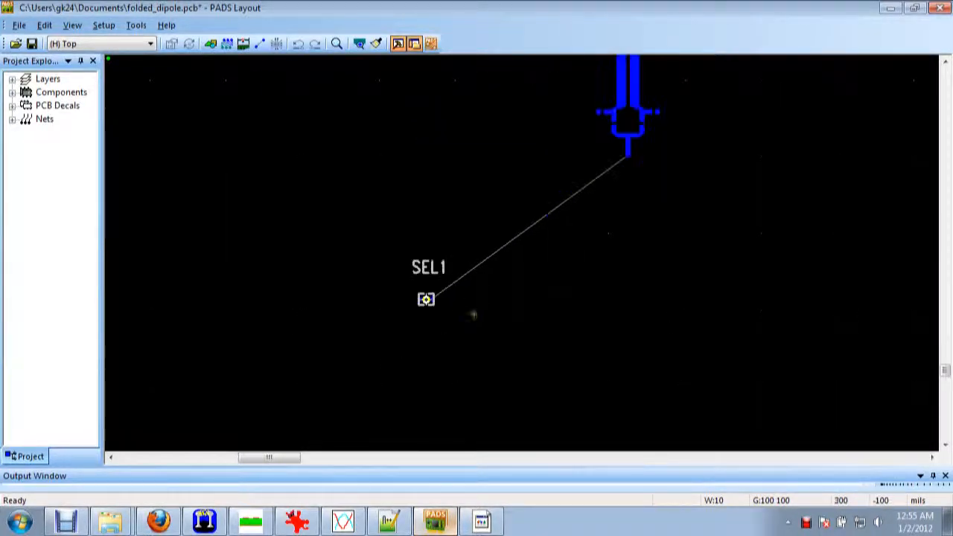
Move component SEL1 to about (1100, 600) mils, just below the end of the feed line, and rotate it 90 degrees
left_click(426, 300)
key("ctrl+e")
key("ctrl+r")
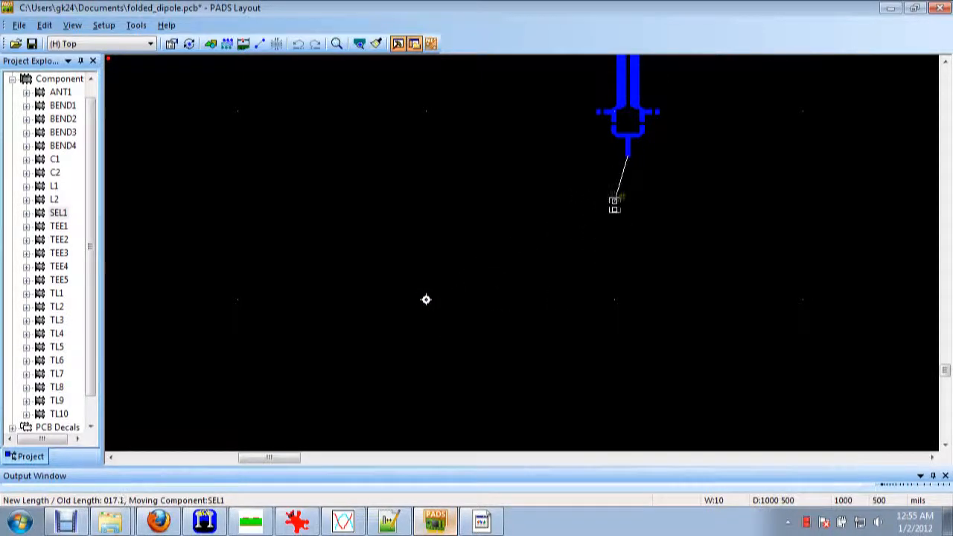
left_click(633, 186)
scroll(645, 186, "up", 2)
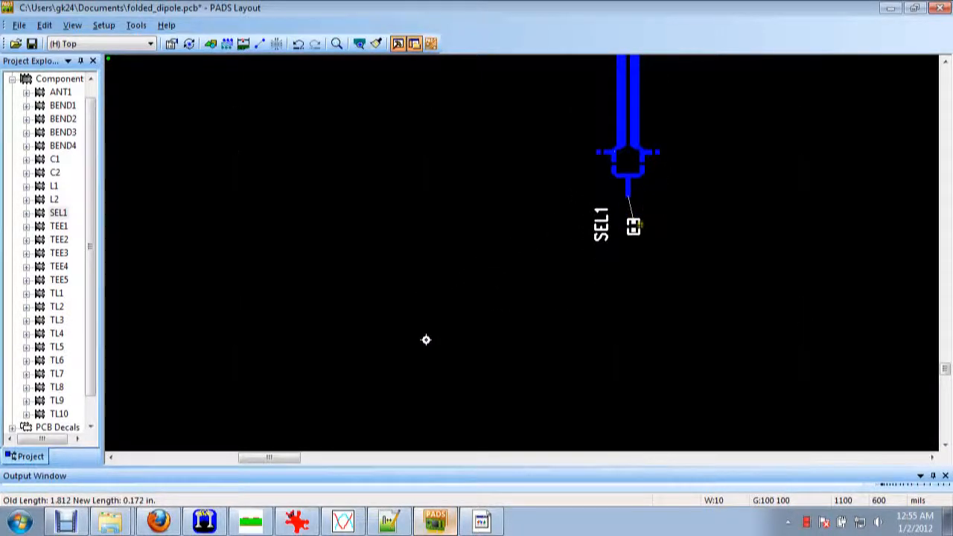
scroll(640, 227, "up", 1, "ctrl")
scroll(498, 335, "down", 3)
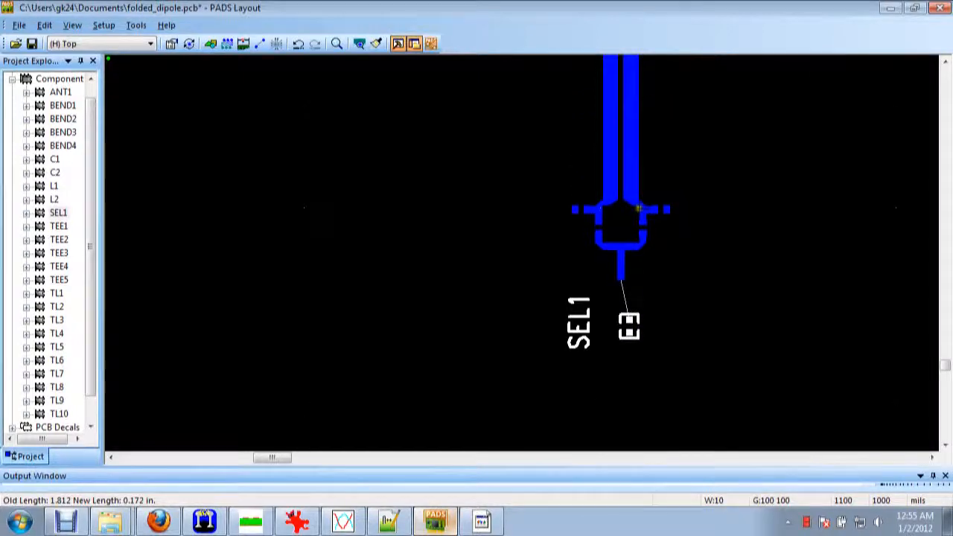
scroll(499, 336, "up", 2)
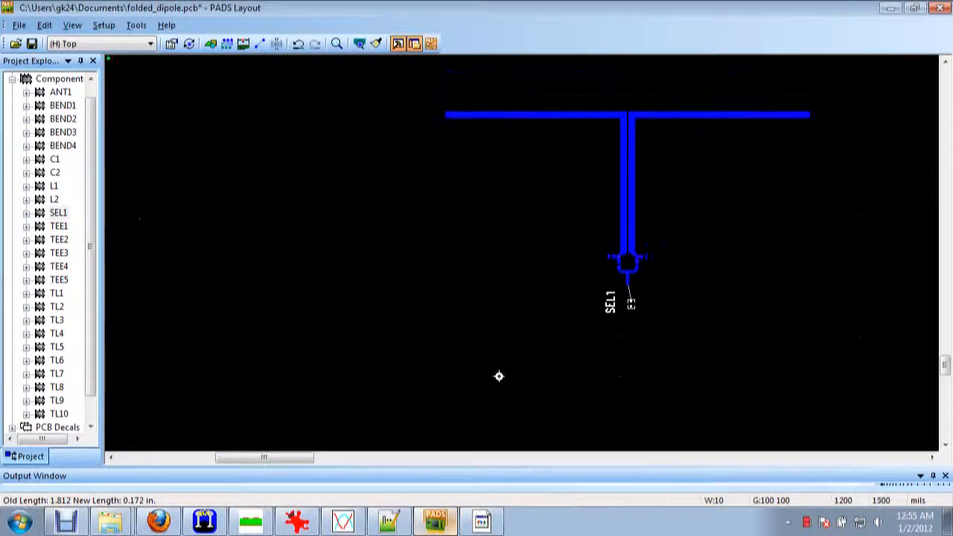
Switch to the TinyCad schematic and set the length of microstrip line TL10 to 500 mil
left_click(890, 9)
middle_click_drag(349, 251, 510, 263)
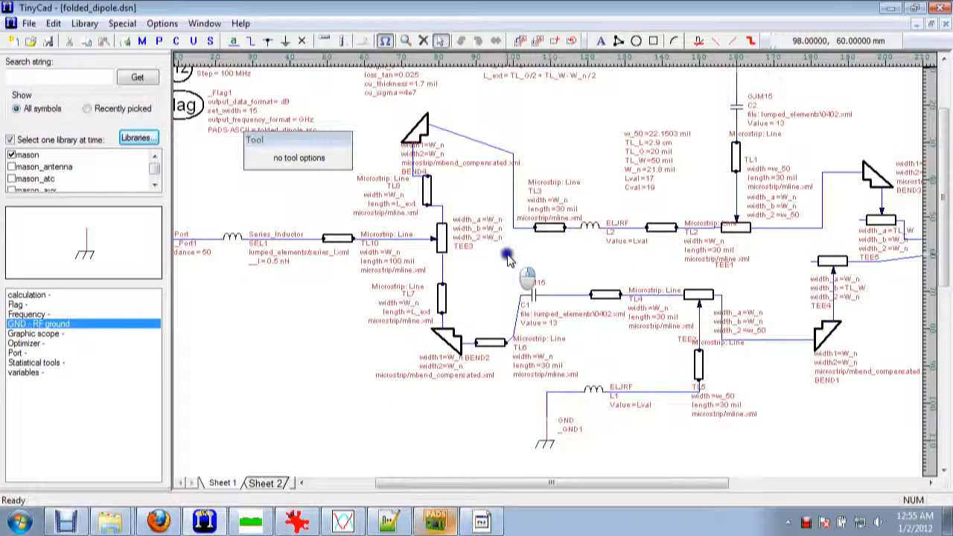
left_click(343, 243)
left_click_drag(861, 270, 621, 298)
left_click(490, 293)
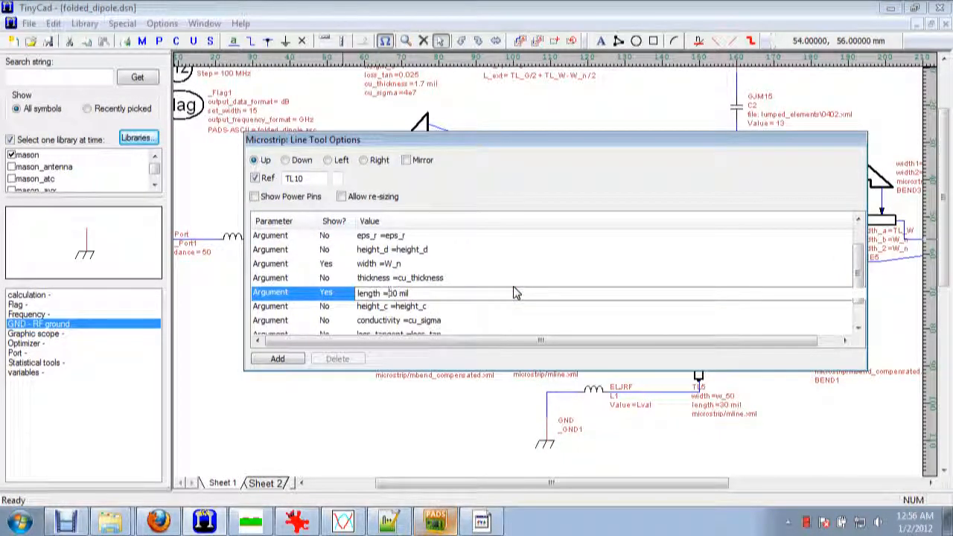
type("50")
left_click(320, 406)
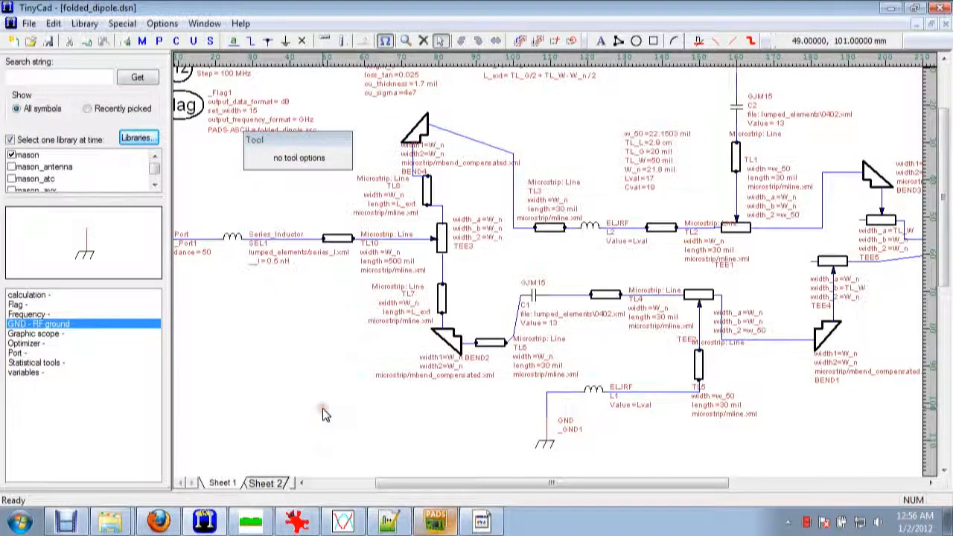
Check the layout in PADS Layout, return to TinyCad and inspect the Package parameter of inductor L2
left_click(435, 521)
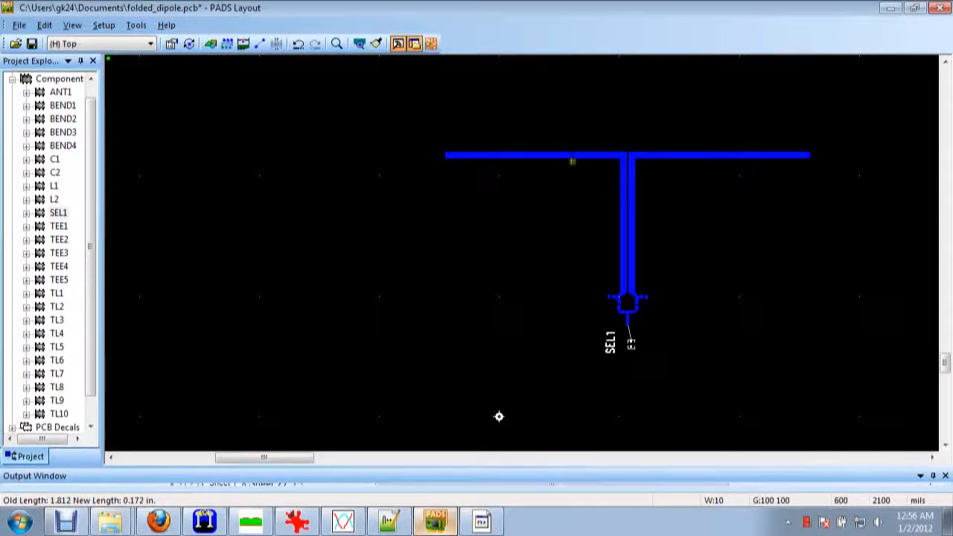
left_click(891, 8)
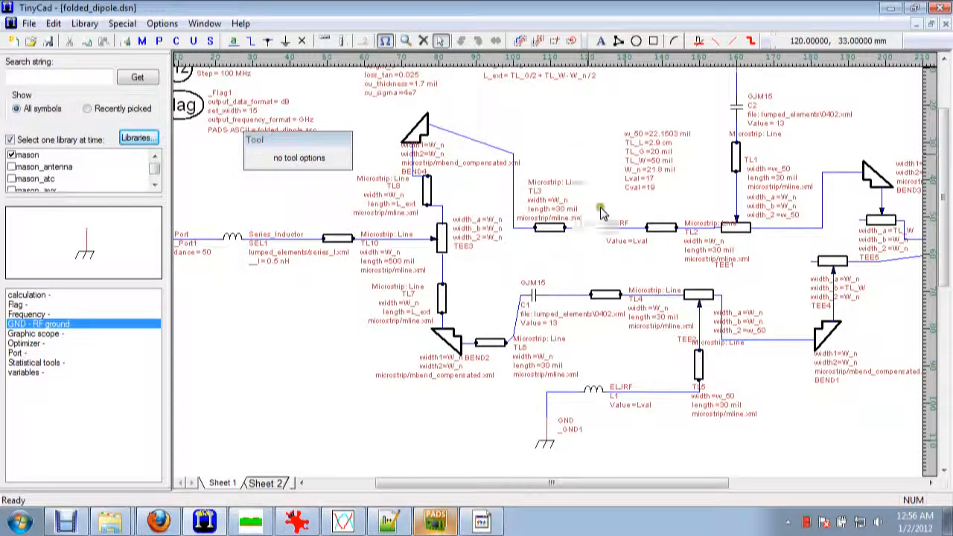
left_click(596, 227)
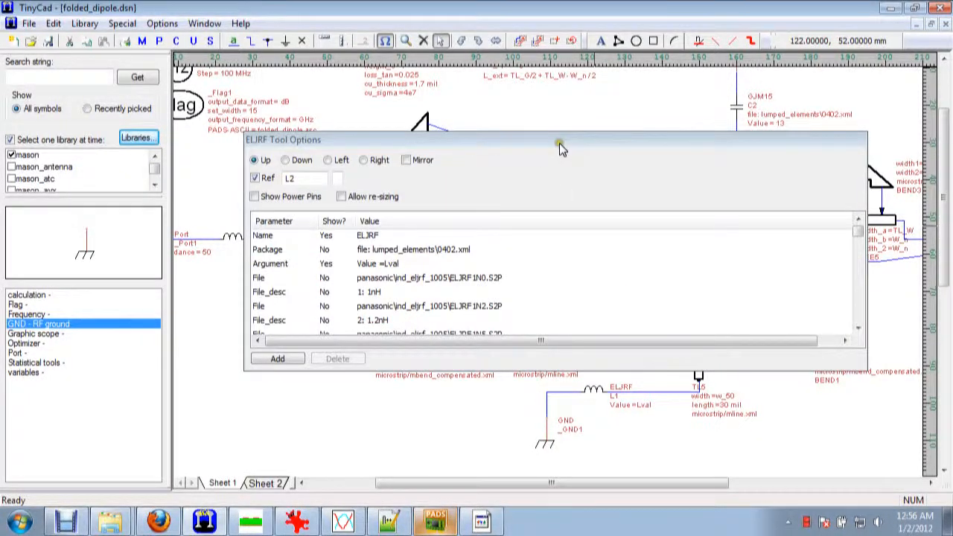
left_click_drag(559, 143, 586, 84)
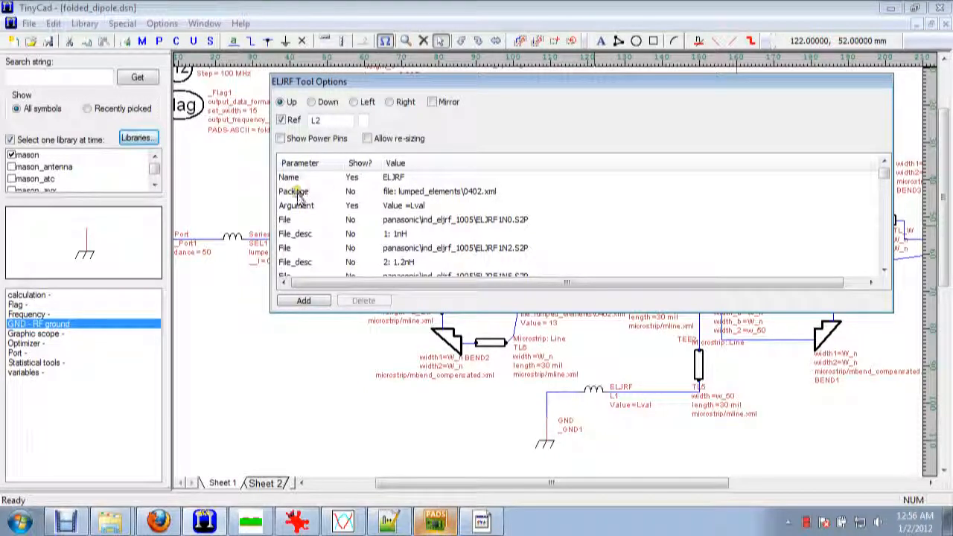
left_click(440, 192)
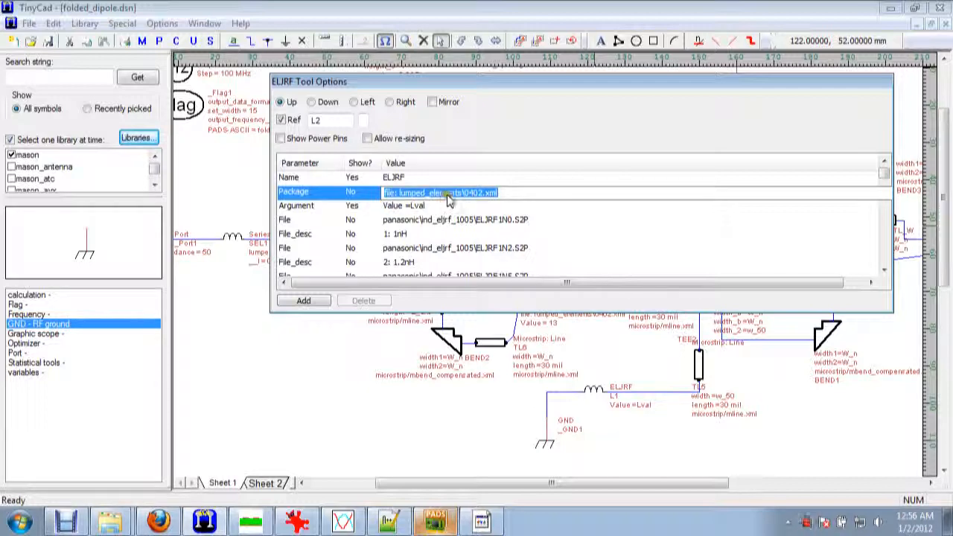
Inspect the Package and Primitive parameters of microstrip line TL10, then close its options
left_click(347, 235)
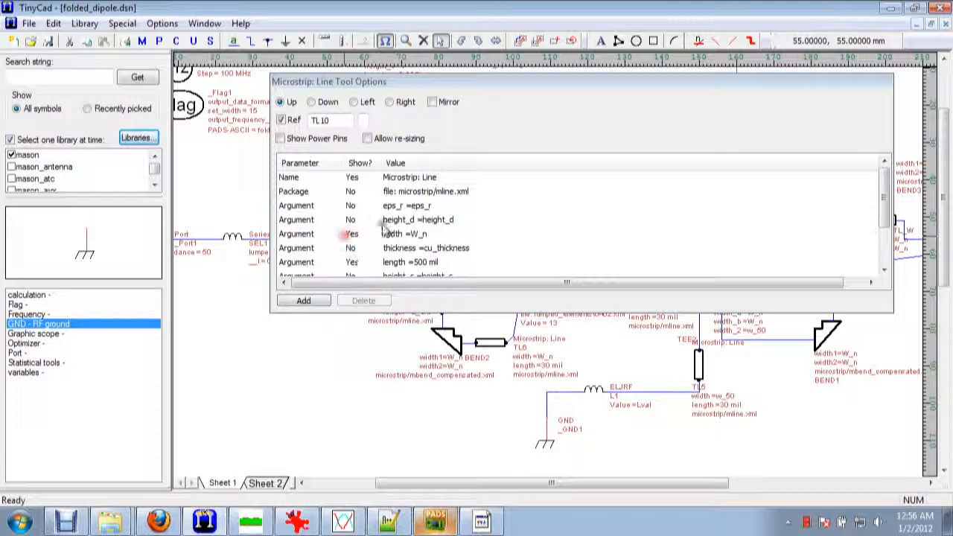
left_click(427, 192)
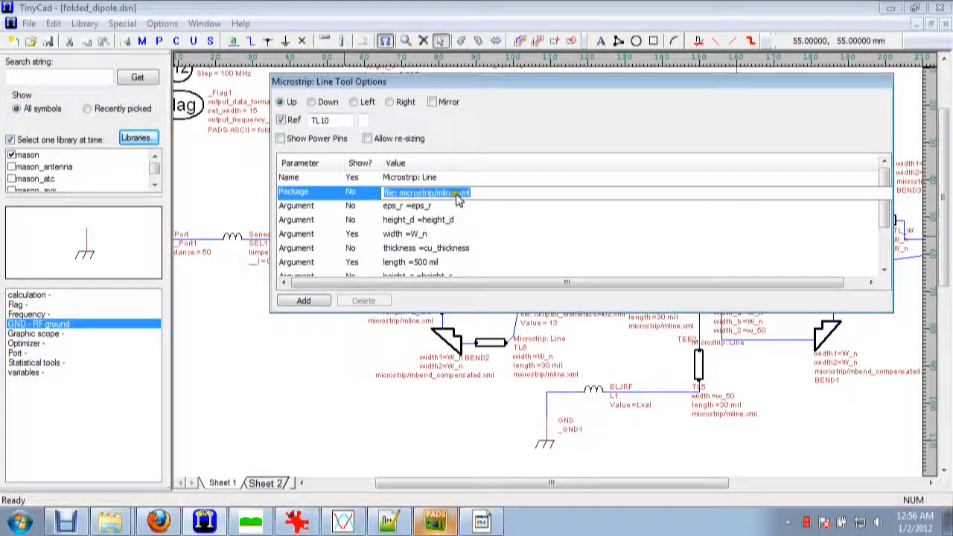
left_click(321, 372)
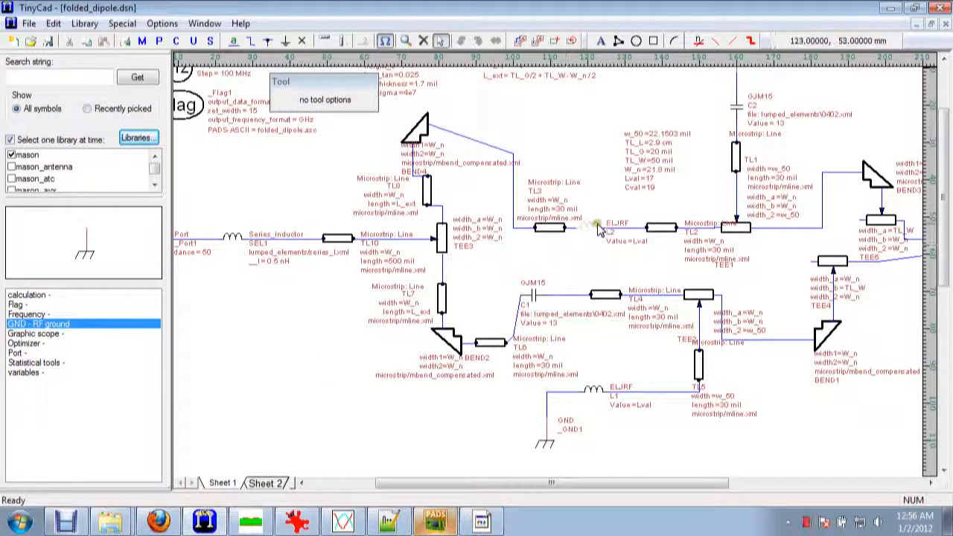
left_click(337, 238)
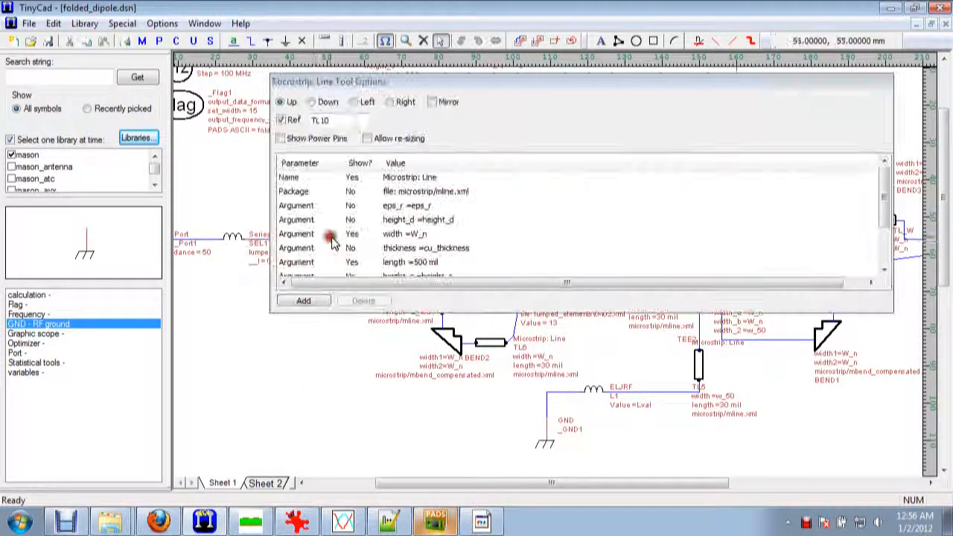
left_click(436, 192)
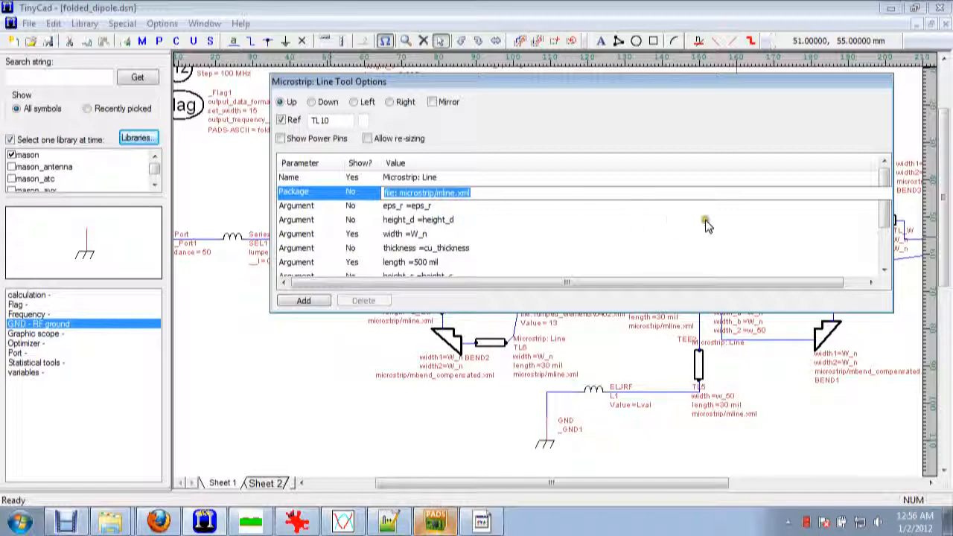
left_click_drag(885, 214, 868, 260)
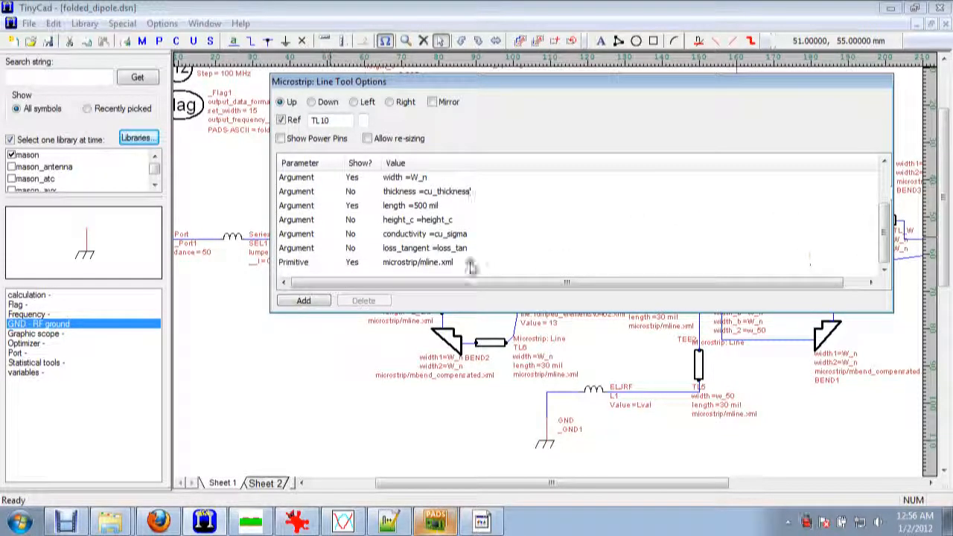
left_click(336, 366)
Compare inductor L2's package reference with its Panasonic S2P file entries, then close its options
left_click(595, 227)
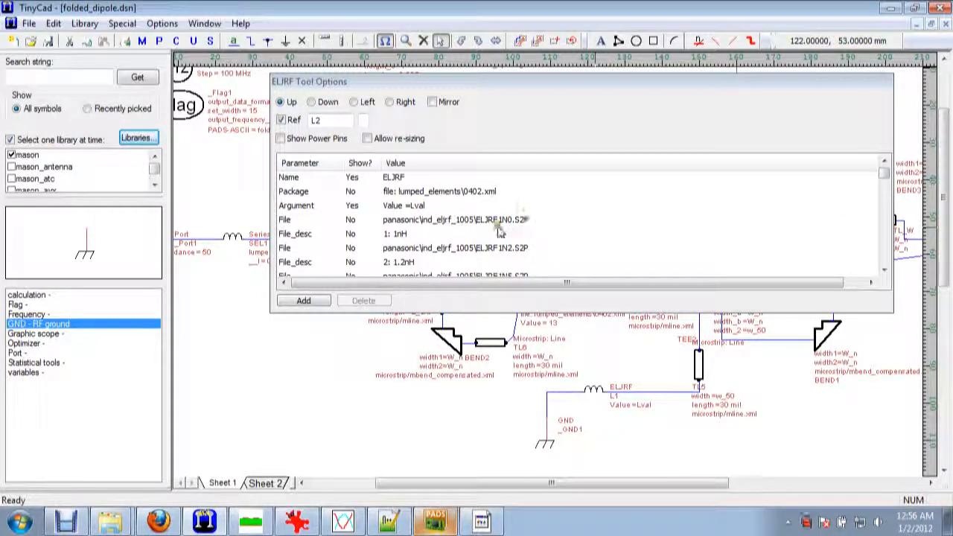
left_click(458, 192)
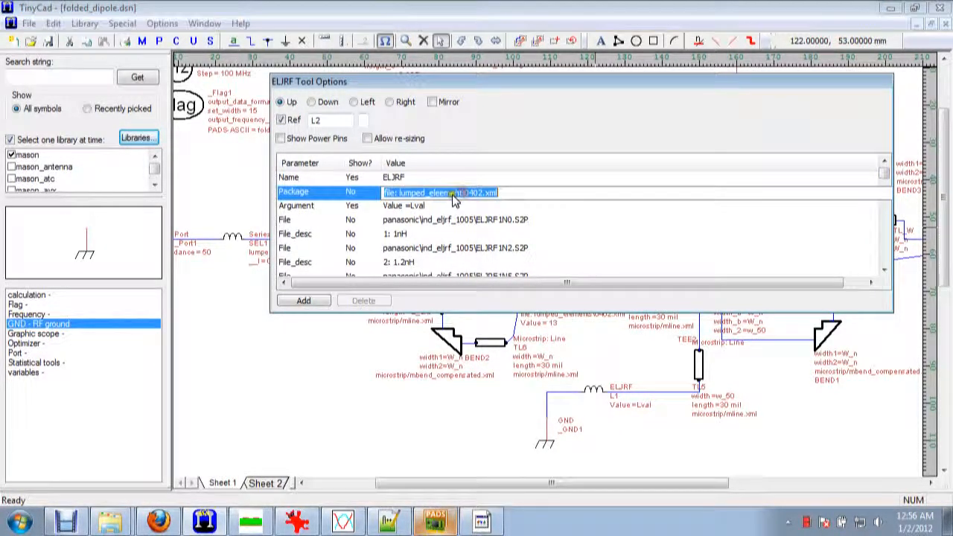
left_click(511, 221)
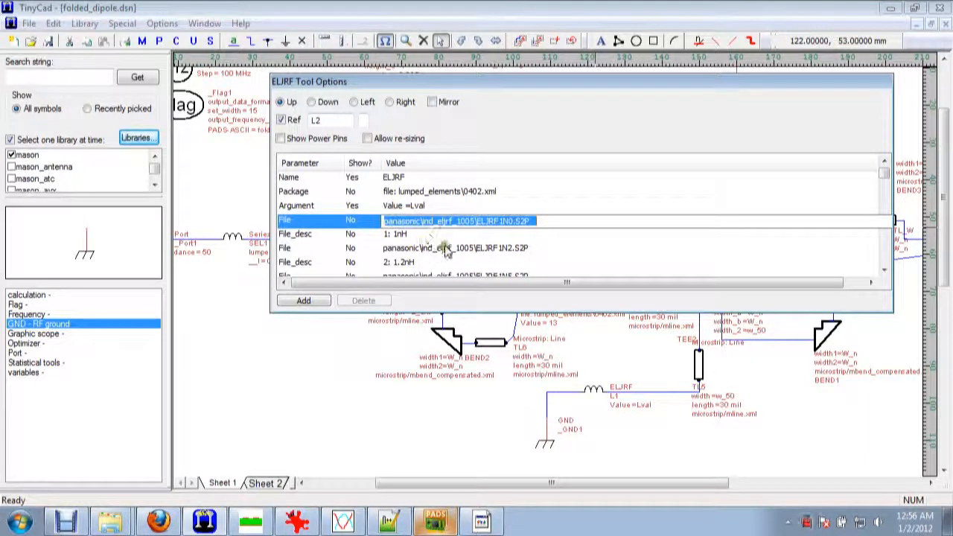
left_click(456, 252)
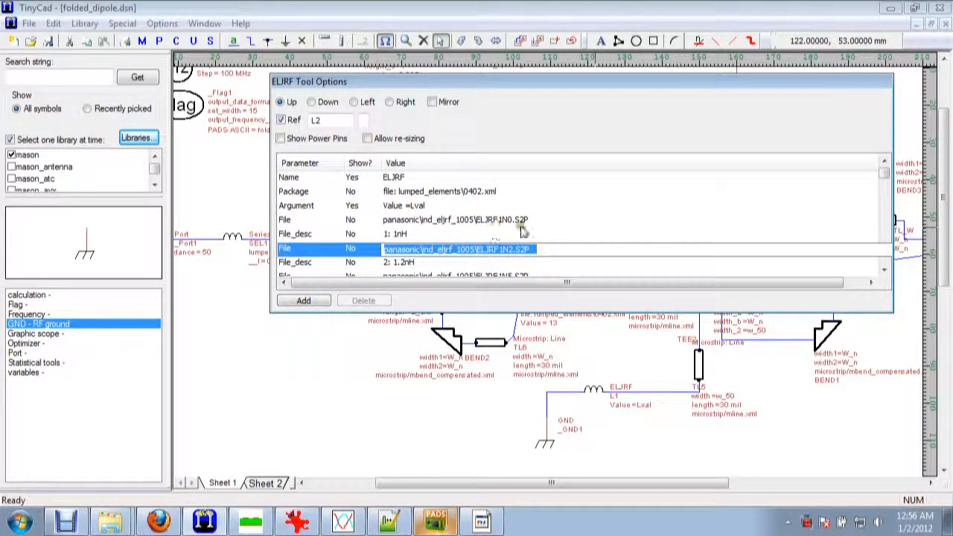
mouse_move(884, 173)
left_mouse_down()
mouse_move(885, 180)
mouse_move(884, 171)
left_mouse_up()
left_click(478, 253)
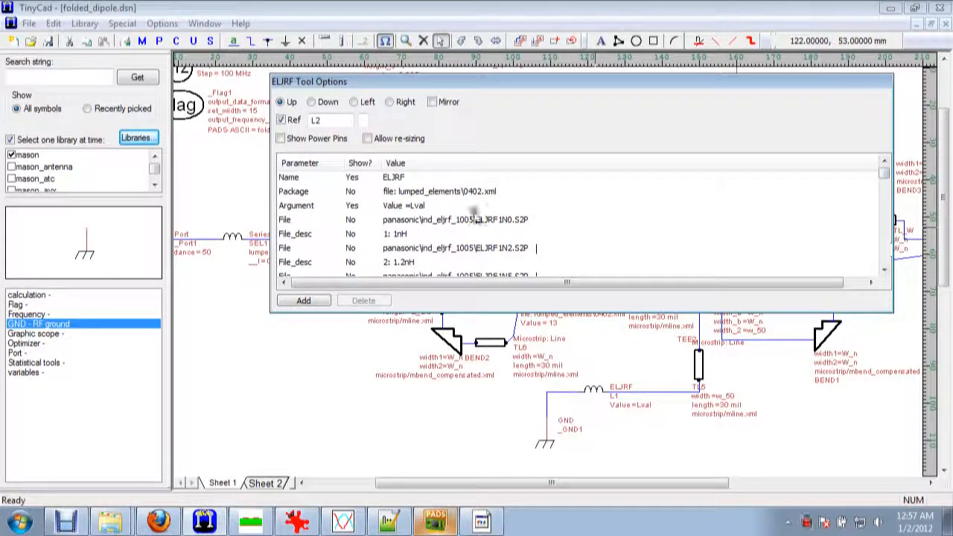
left_click(279, 345)
left_click(590, 228)
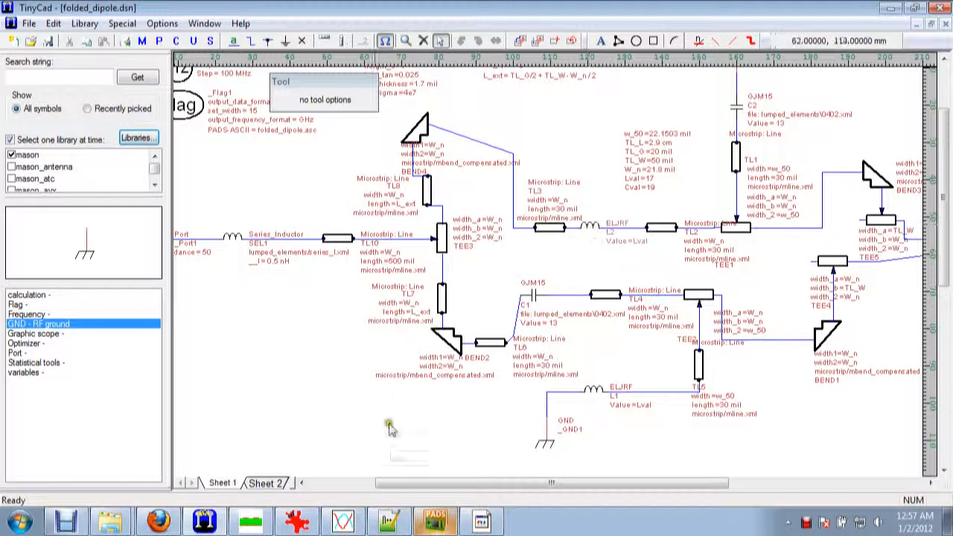
Switch to Notepad++ and review the copper, terminal and connection definitions in 0402.xml, then minimize it
left_click(392, 525)
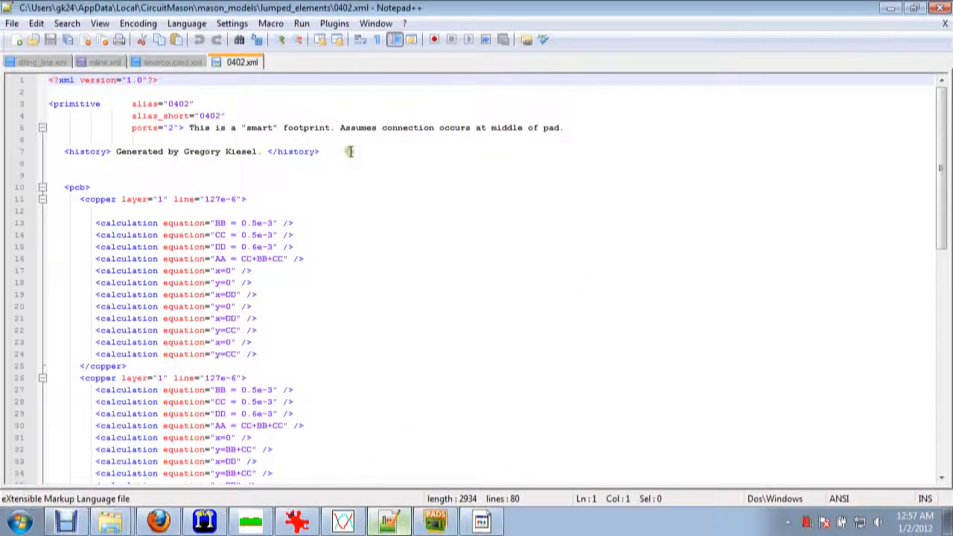
left_click_drag(59, 187, 362, 475)
scroll(342, 350, "down", 4)
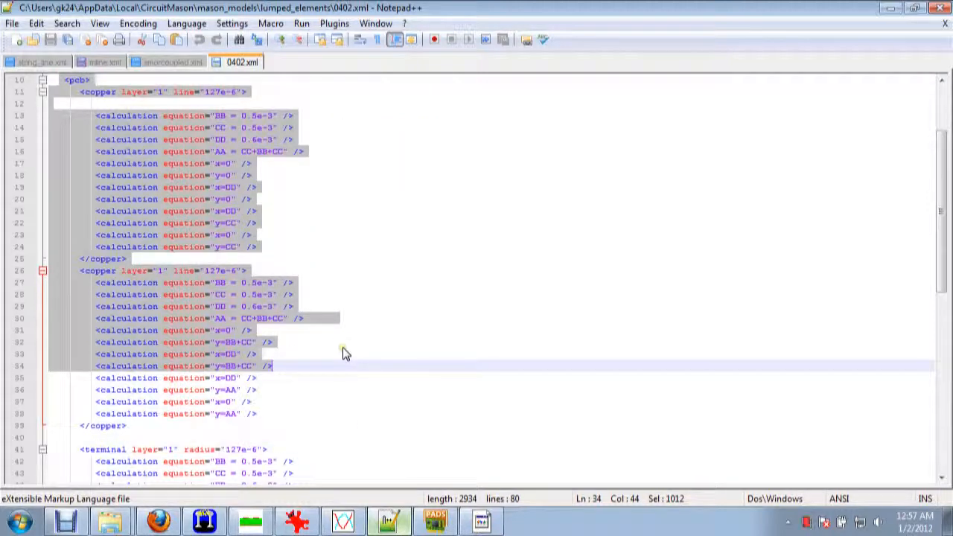
scroll(325, 365, "down", 5)
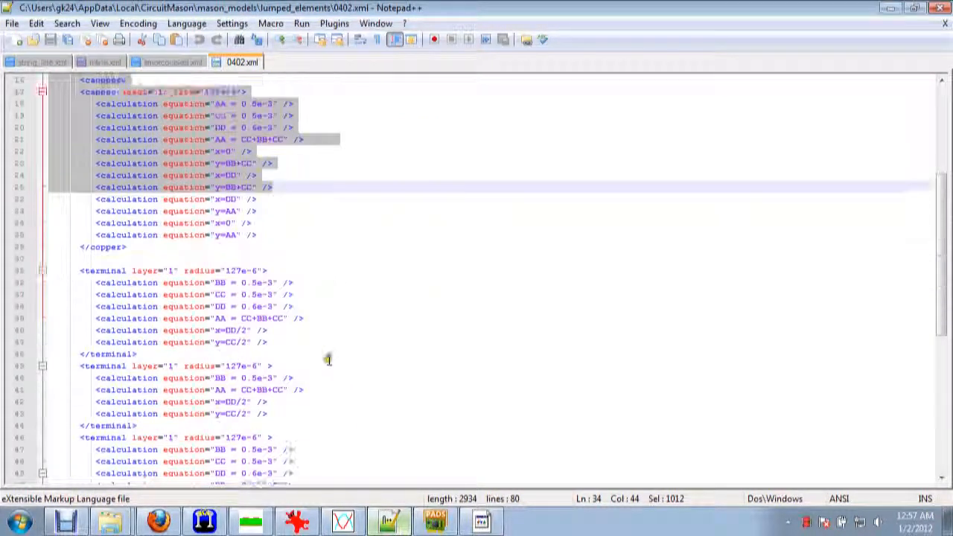
left_click_drag(75, 236, 213, 411)
scroll(109, 350, "down", 3)
left_click_drag(76, 328, 183, 389)
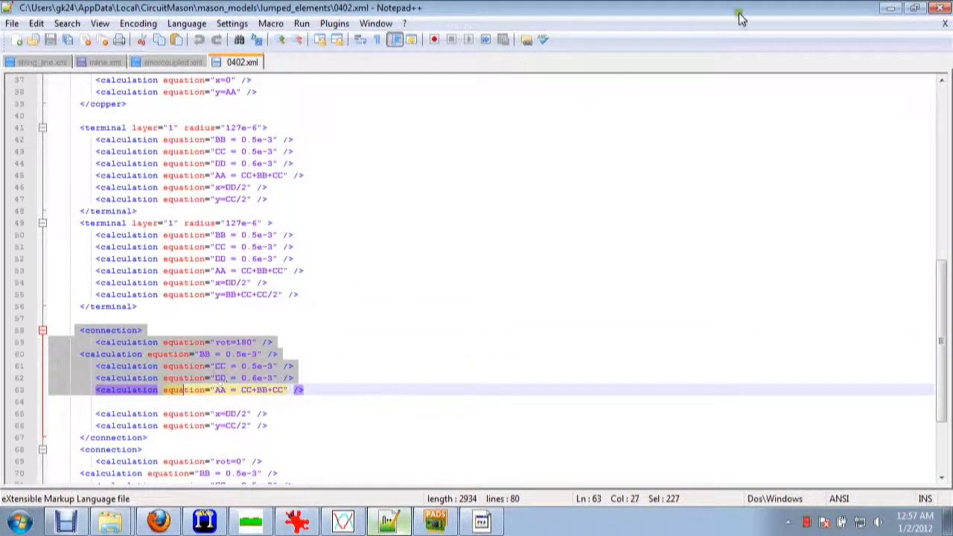
left_click(895, 11)
Switch to PADS Layout and move component TL10 off the matching network, to just above SEL1
left_click(436, 521)
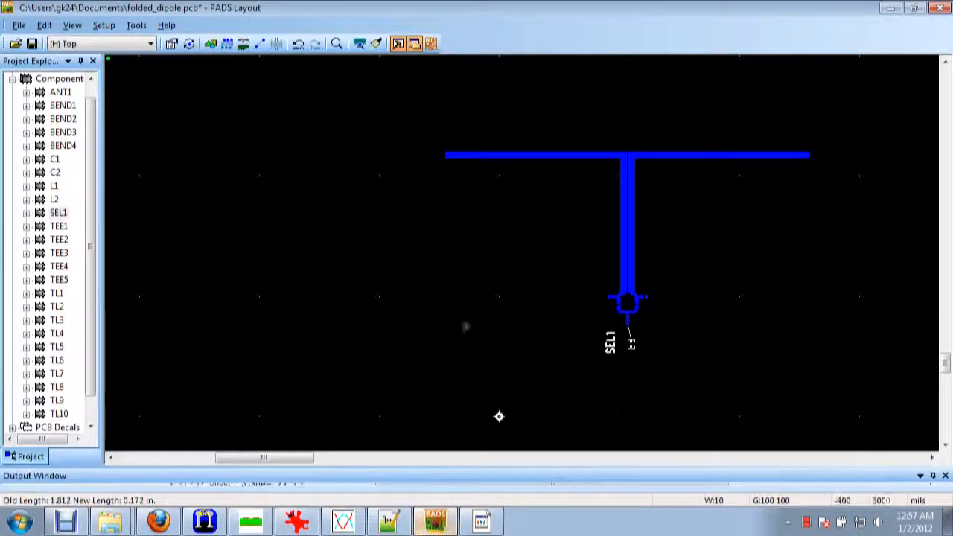
scroll(628, 312, "up", 5)
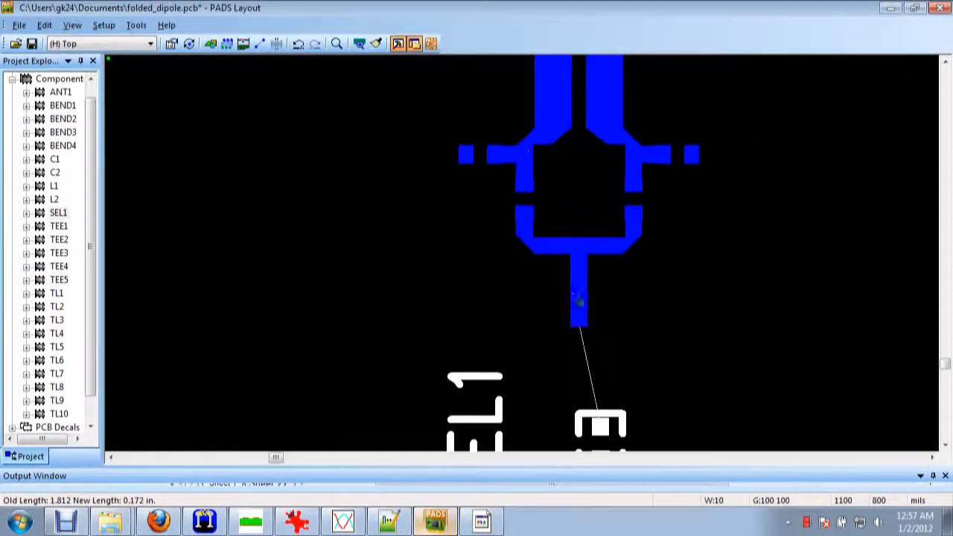
right_click(571, 295)
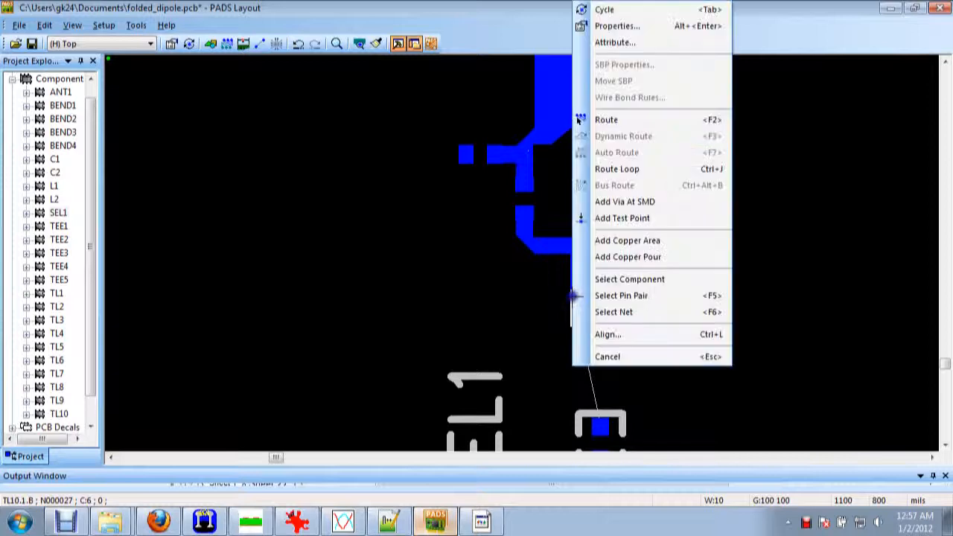
left_click(622, 277)
left_click_drag(575, 296, 569, 330)
left_click(568, 378)
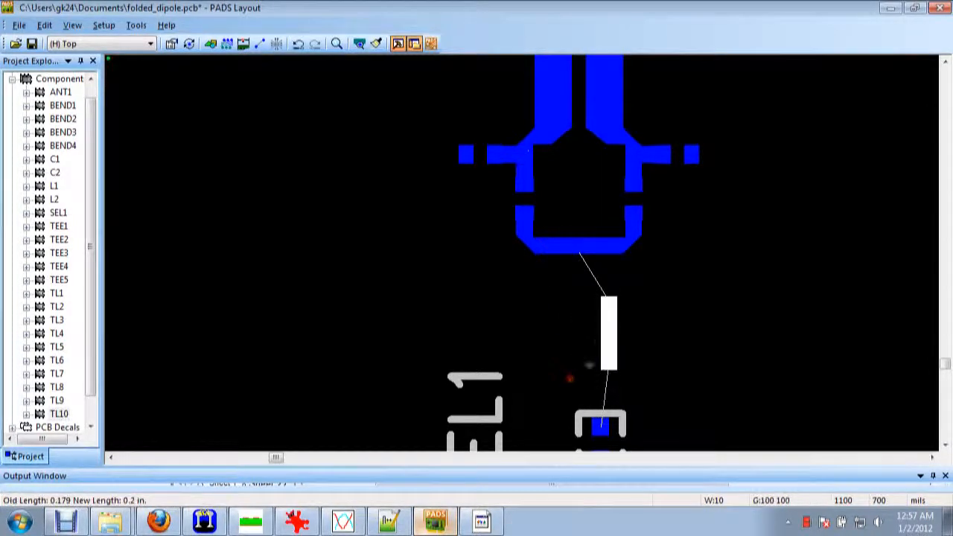
left_click(671, 327)
Examine the pin shapes at both ends of TL10 and the triangular TEE3 pin joined to it by the unrouted connection
left_click(611, 312)
left_click(608, 349)
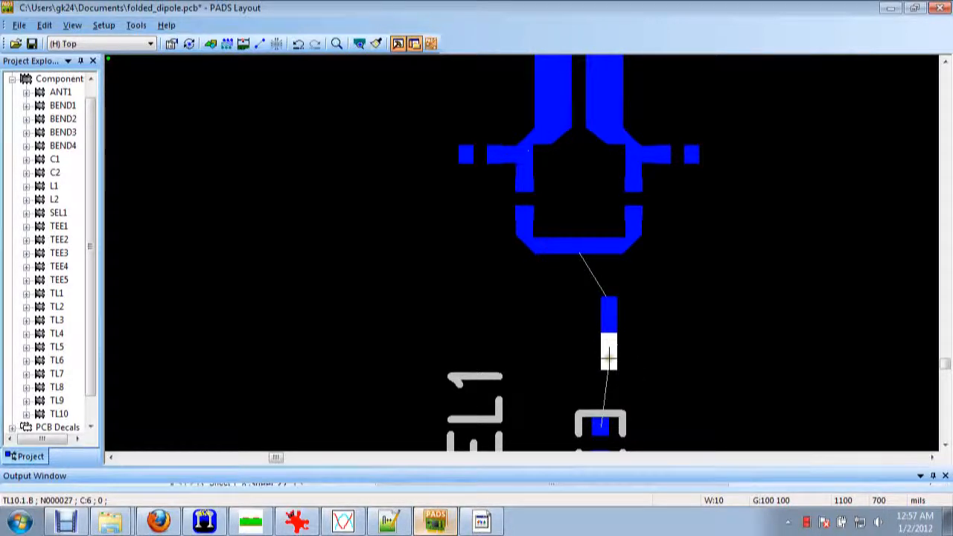
scroll(607, 297, "up", 2)
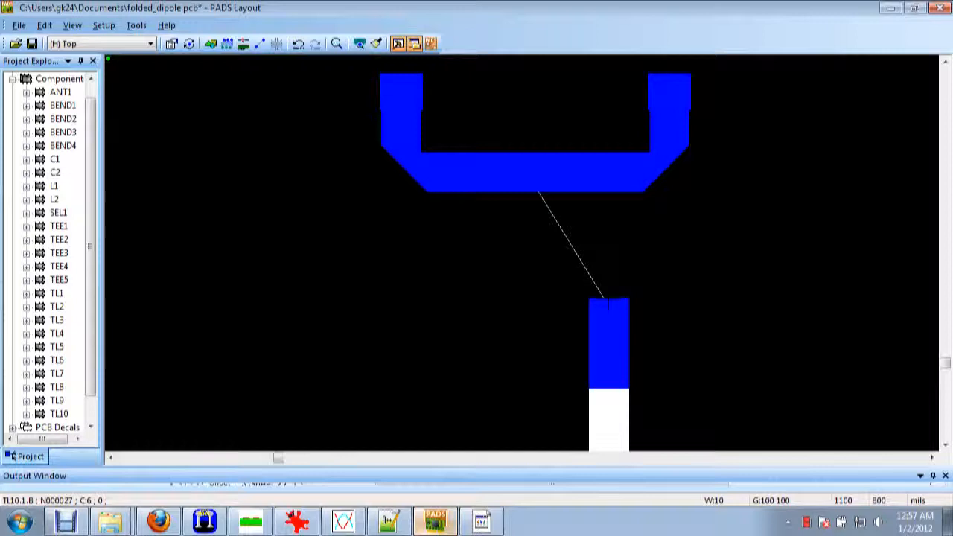
left_click(541, 177)
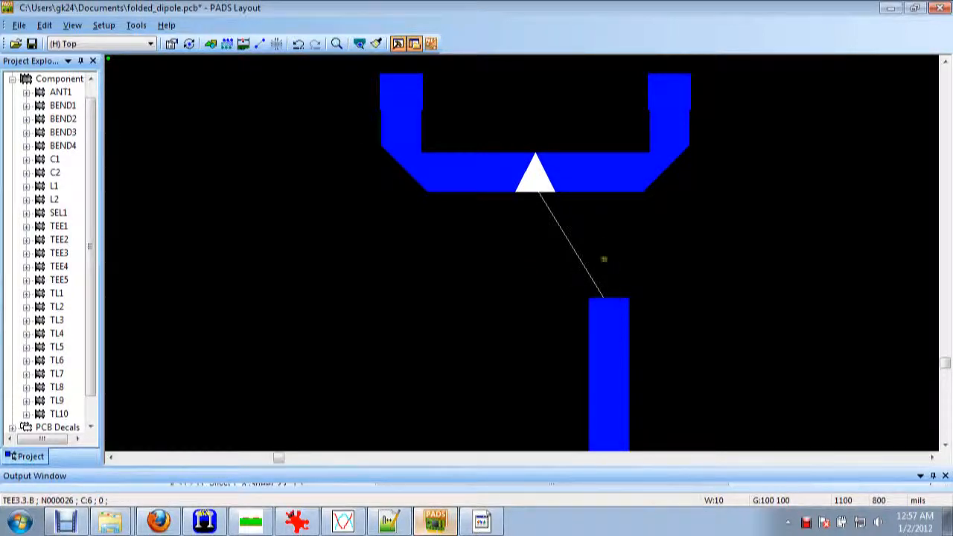
scroll(604, 248, "down", 5)
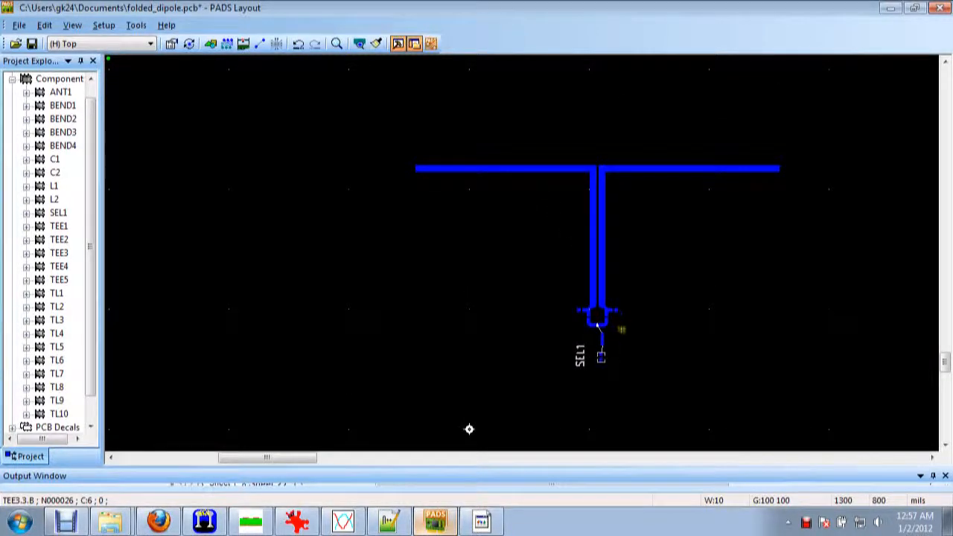
Examine the bare two-pad footprint of inductor L1 and compare it with the outlined 0402 footprint of SEL1
scroll(622, 329, "up", 3)
scroll(623, 328, "up", 2)
left_click(568, 215)
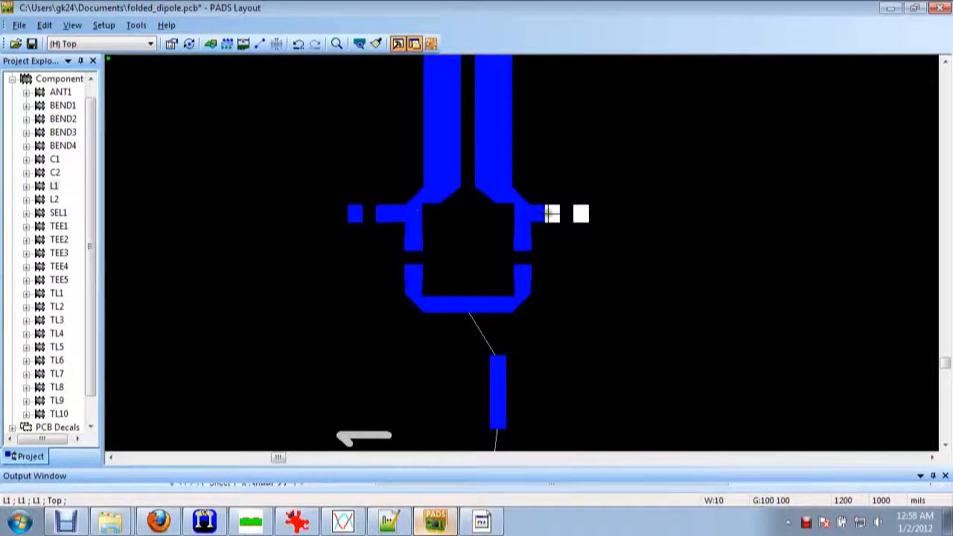
scroll(570, 214, "up", 1, "ctrl")
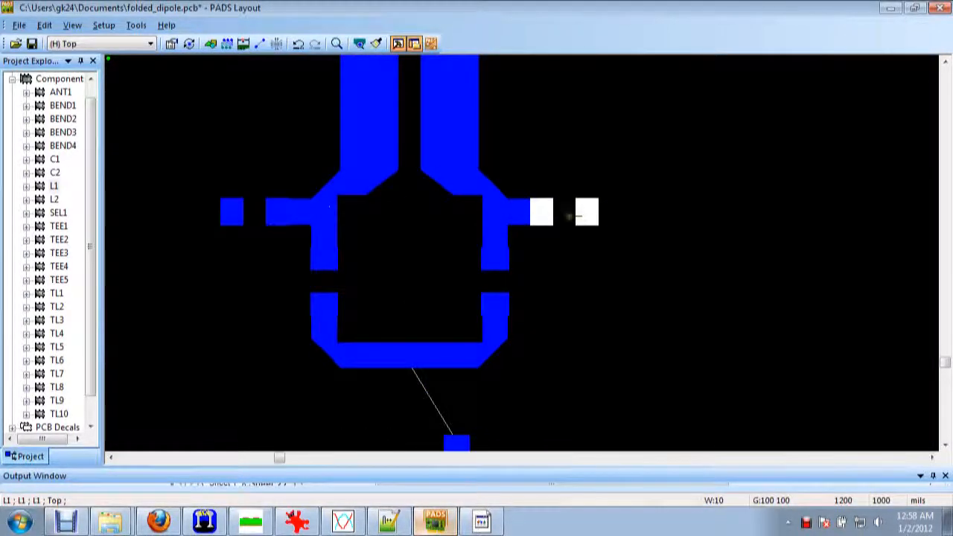
scroll(563, 208, "down", 5, "ctrl")
scroll(573, 266, "up", 3, "ctrl")
left_click(503, 229)
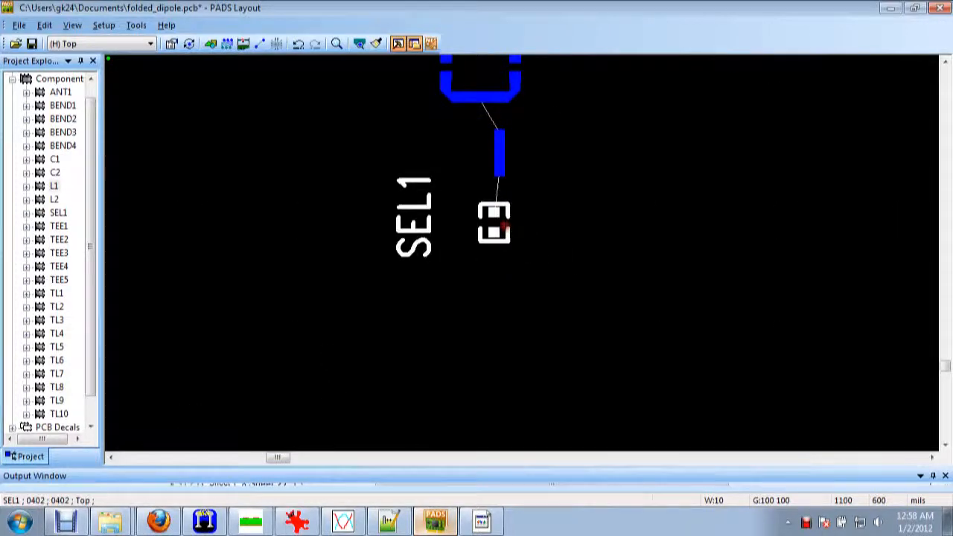
Switch to TinyCad to check SEL1's package definition, and return to PADS Layout to compare its footprint with the neighbouring layout parts
left_click(204, 522)
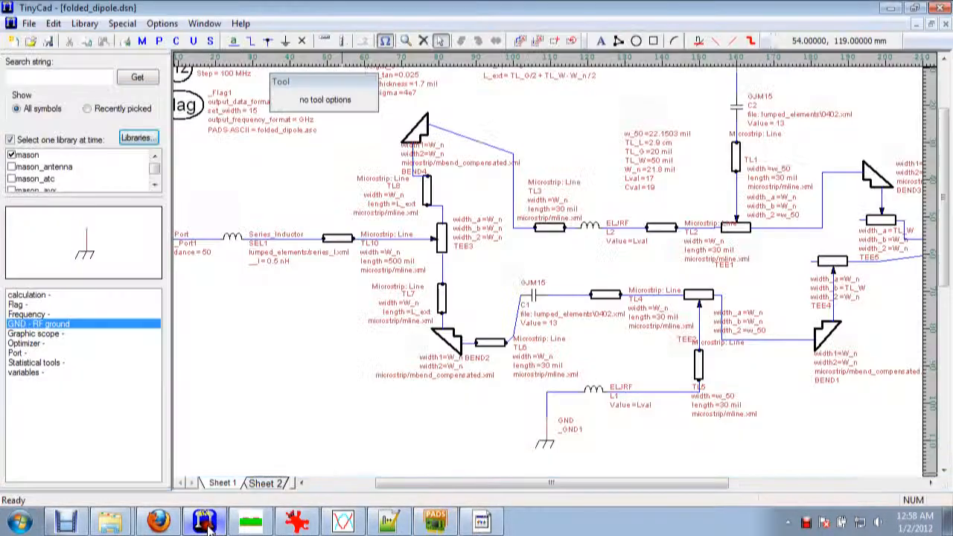
left_click(226, 242)
left_click(421, 191)
left_click(388, 193)
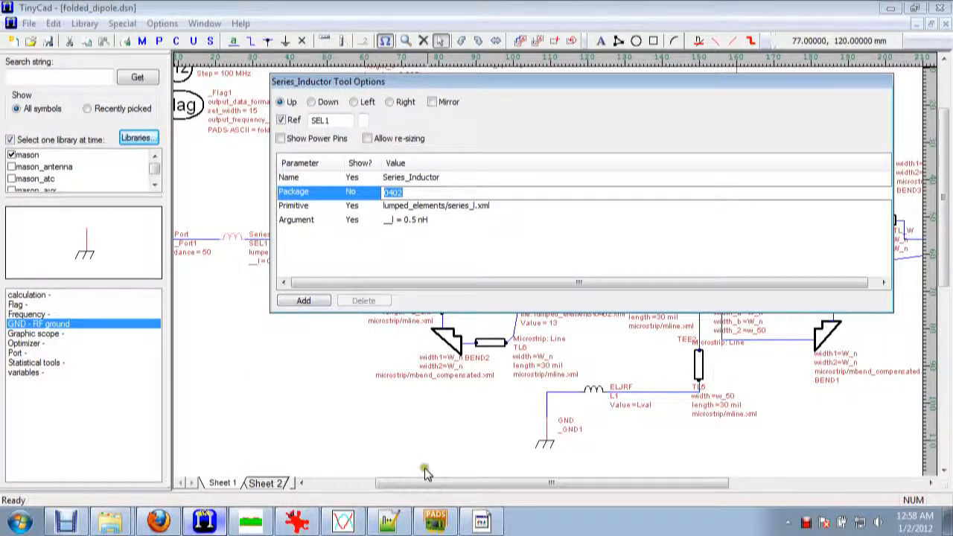
left_click(439, 524)
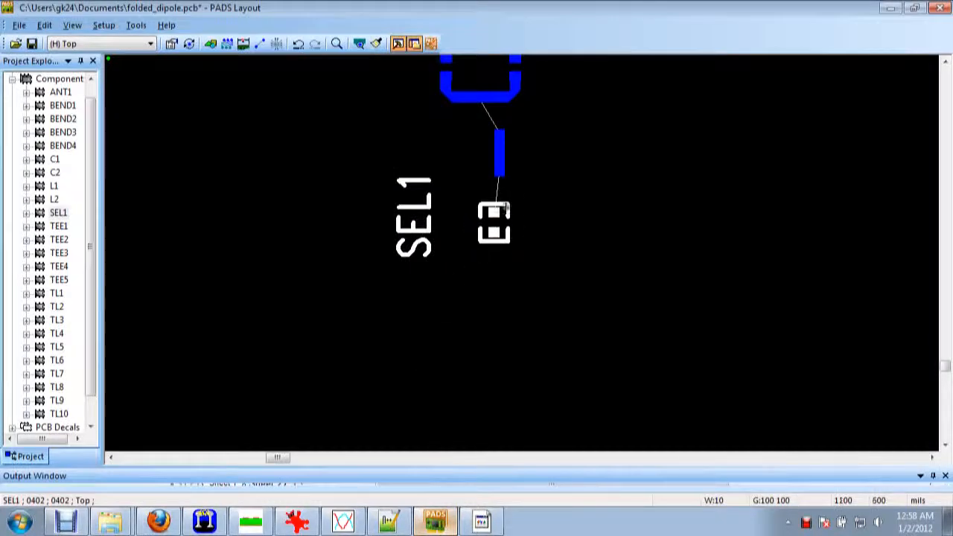
scroll(506, 201, "up", 3)
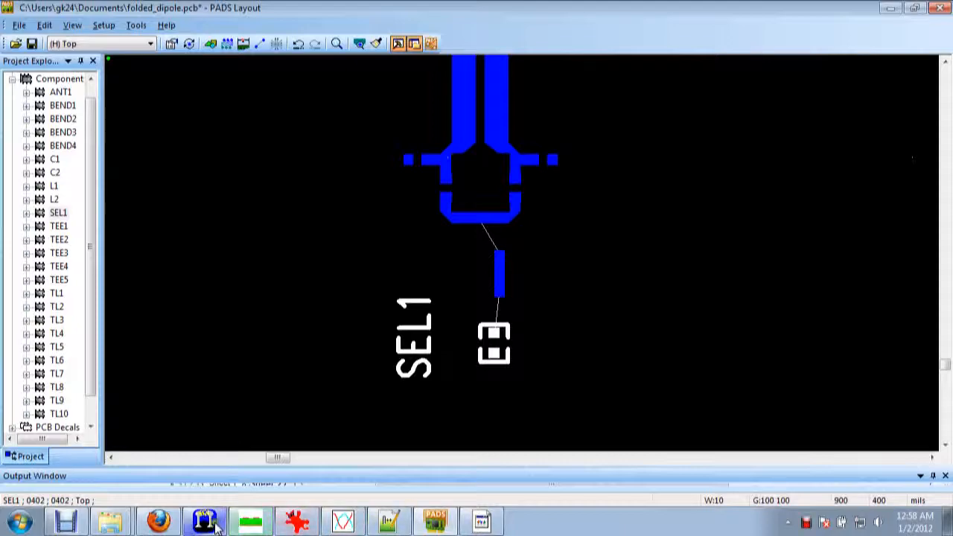
In TinyCad, copy the package definition file: lumped_elements\0402.xml from inductor L2 and paste it as the package of SEL1
left_click(254, 525)
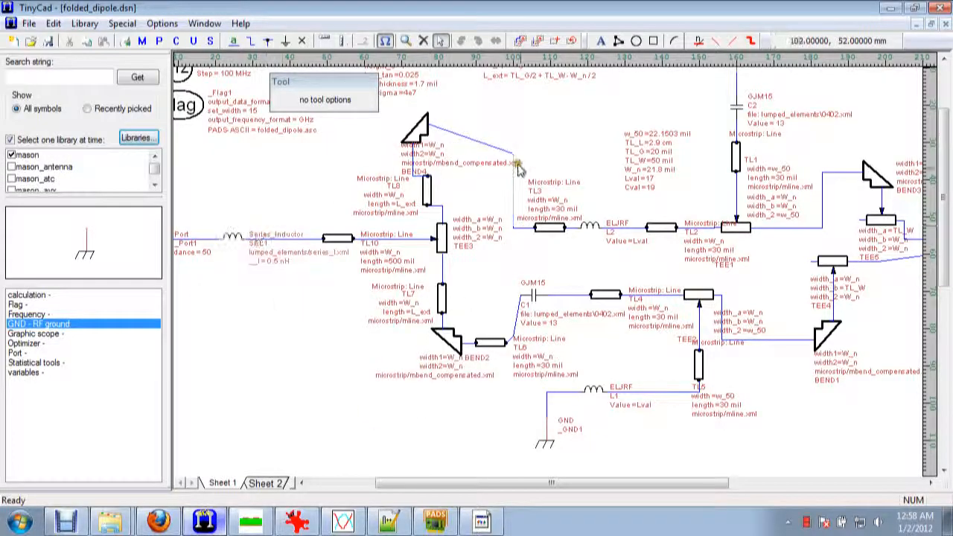
double_click(591, 224)
left_click(471, 192)
key("ctrl+c")
left_click(211, 306)
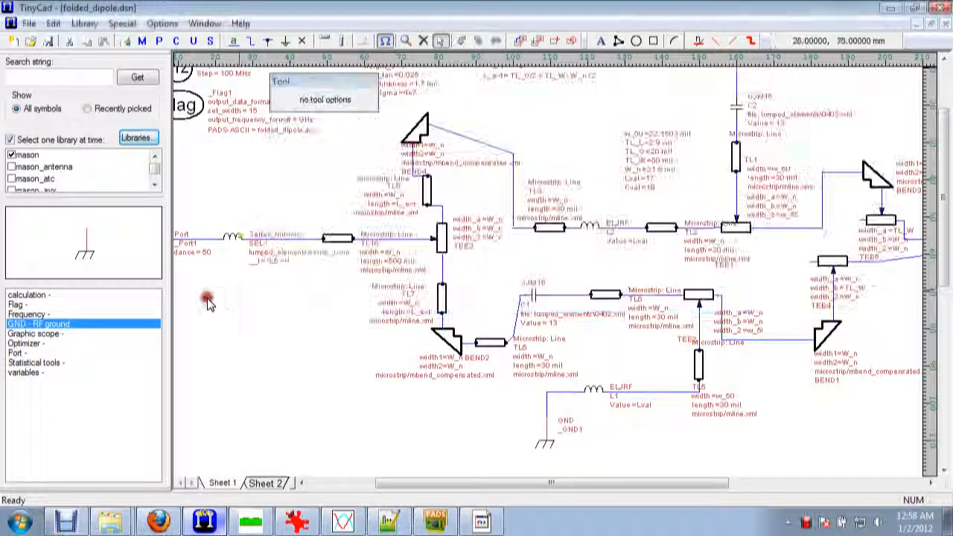
left_click(233, 237)
left_click(426, 192)
key("ctrl+v")
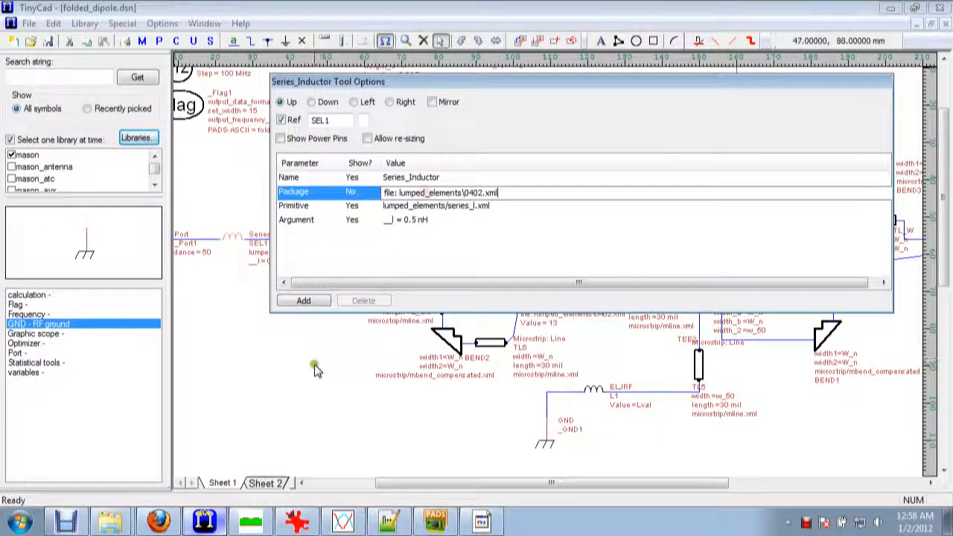
left_click(320, 365)
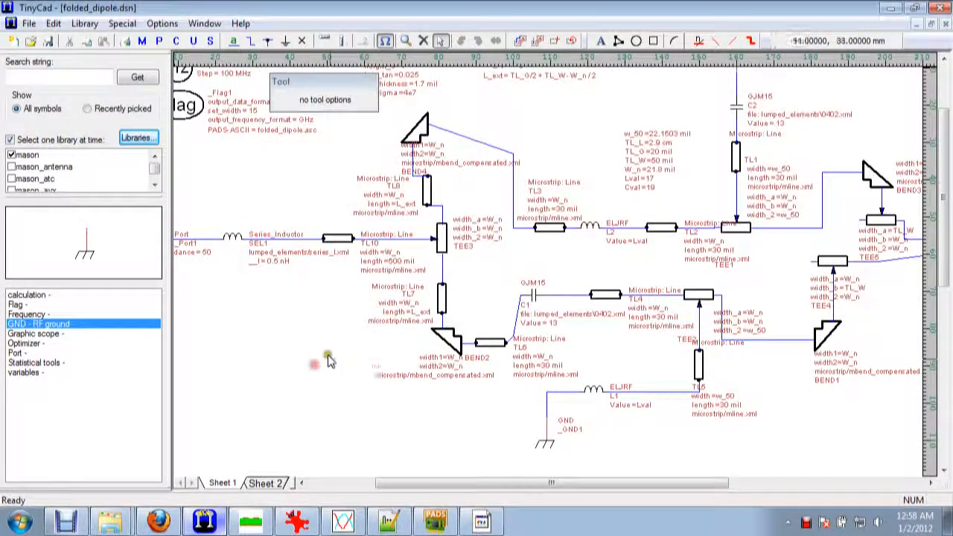
Run the Mason solver on the updated schematic, switch to PADS Layout and import the ASCII file folded_dipole.asc
left_click(142, 41)
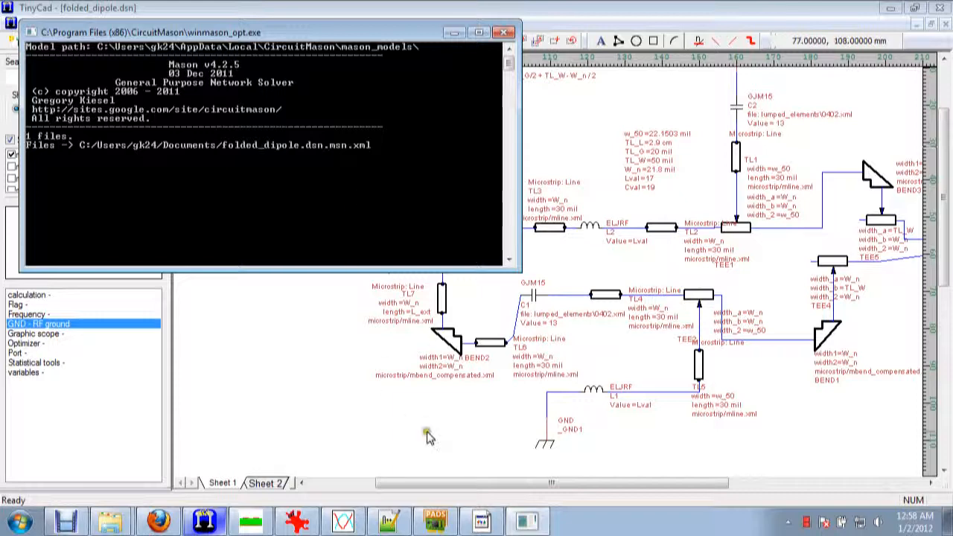
left_click(436, 522)
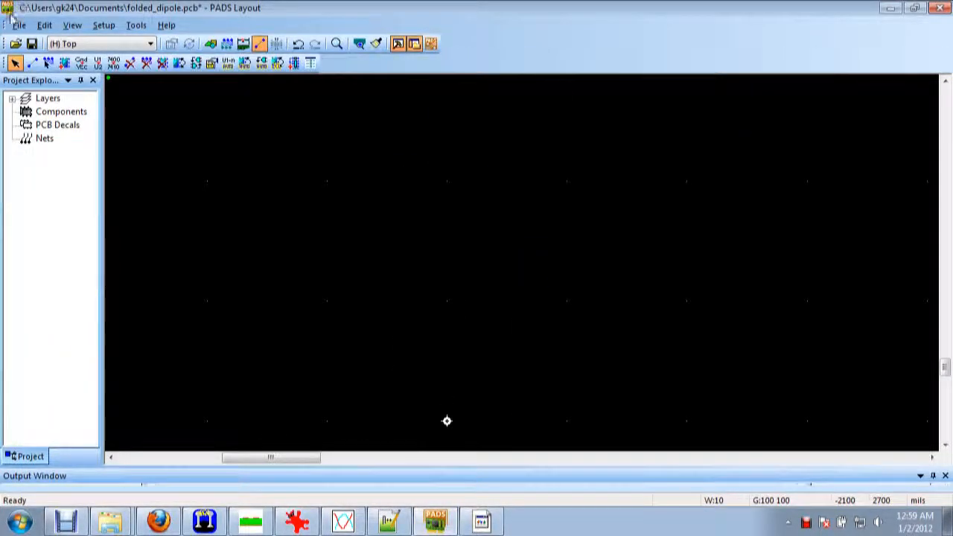
left_click(18, 24)
left_click(45, 113)
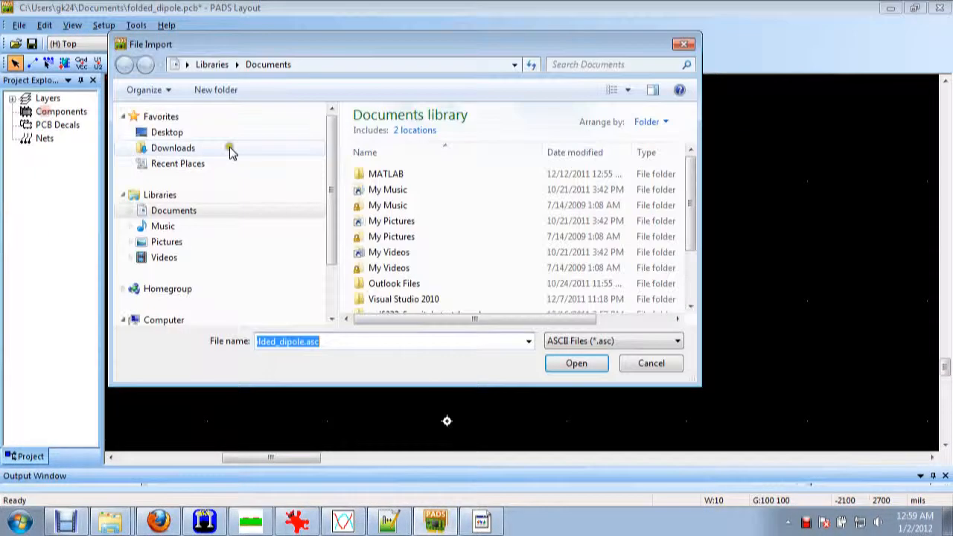
left_click(692, 306)
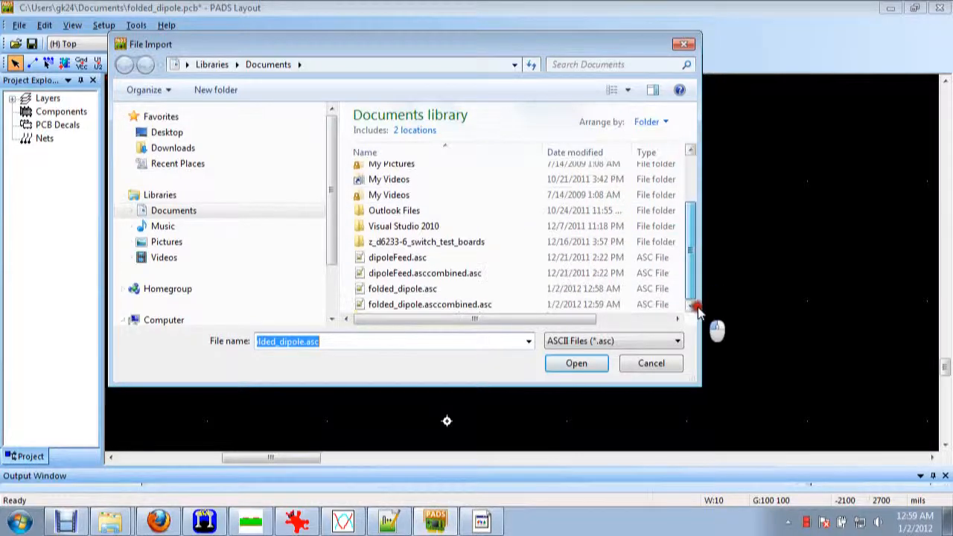
double_click(436, 303)
left_click(433, 296)
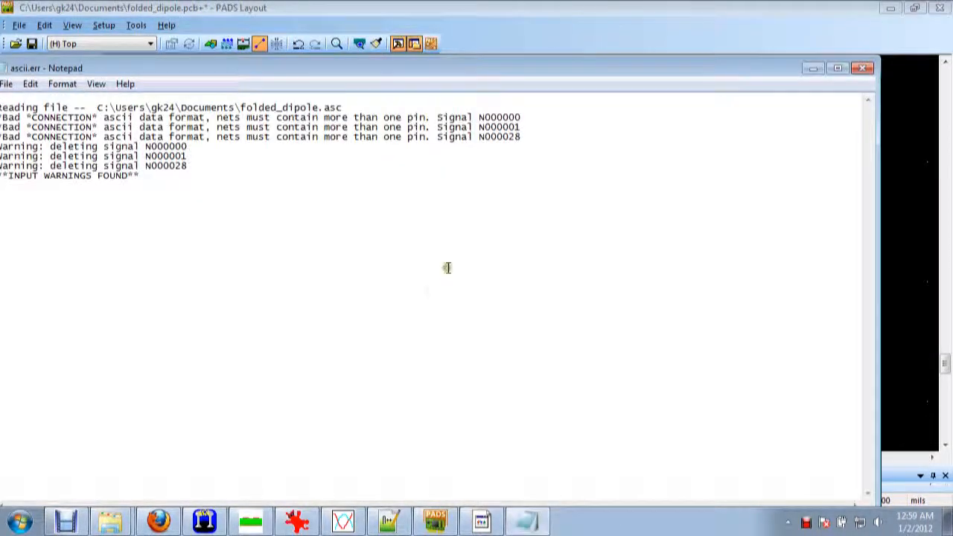
Review the import messages in ascii.err, close the Notepad window and dismiss the improper-data warning
left_click_drag(308, 68, 394, 65)
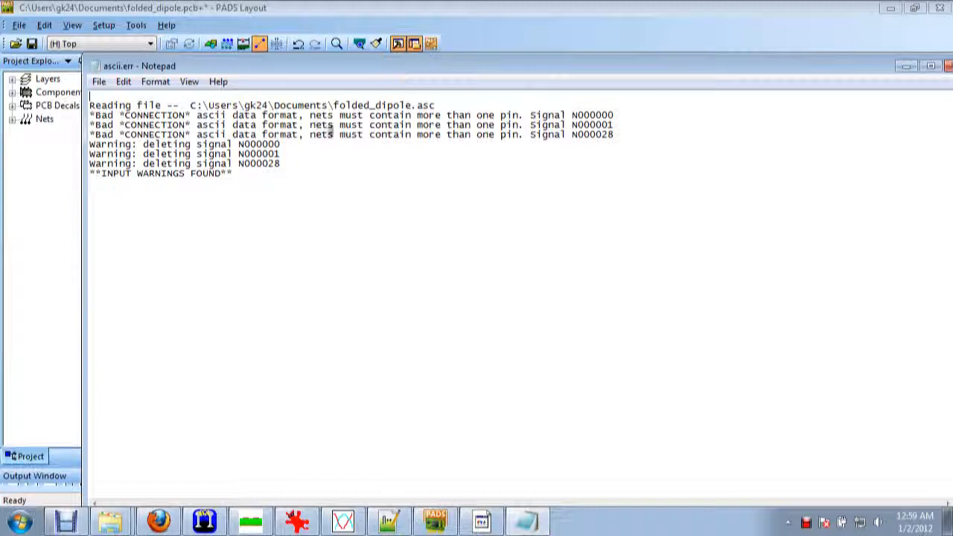
left_click_drag(870, 67, 806, 71)
left_click(894, 72)
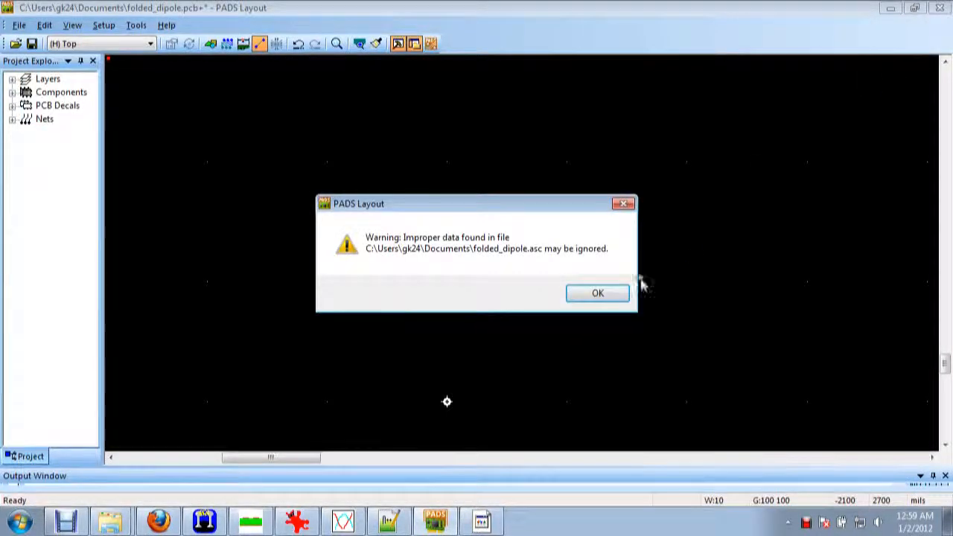
left_click(598, 292)
Examine the imported layout's SEL1 pad at the end of the feed line and the outer pads on both sides of the matching network
scroll(580, 356, "up", 2)
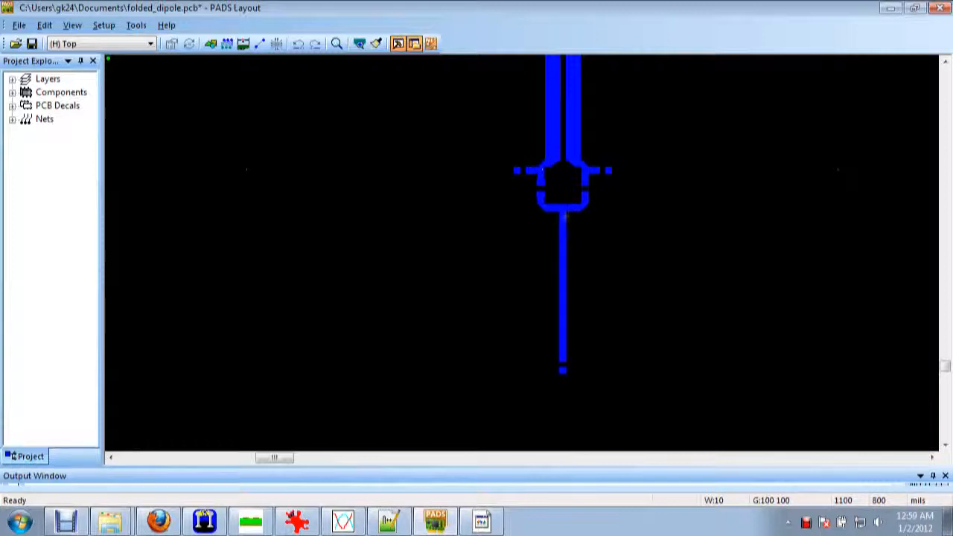
left_click(562, 368)
left_click(563, 361)
left_click(563, 360)
scroll(561, 358, "down", 3, "ctrl")
scroll(480, 385, "up", 4, "ctrl")
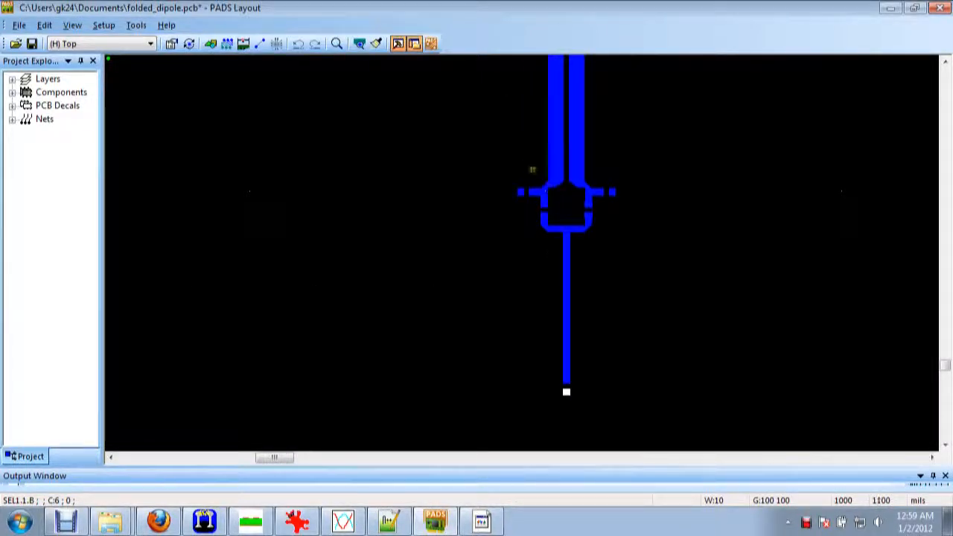
scroll(533, 170, "up", 1, "ctrl")
left_click(513, 205)
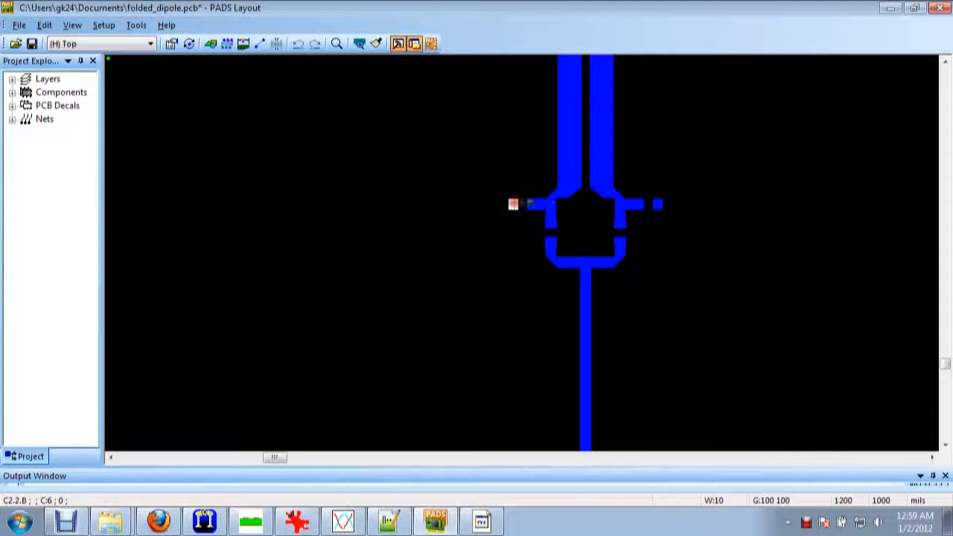
left_click(658, 204)
left_click(513, 204)
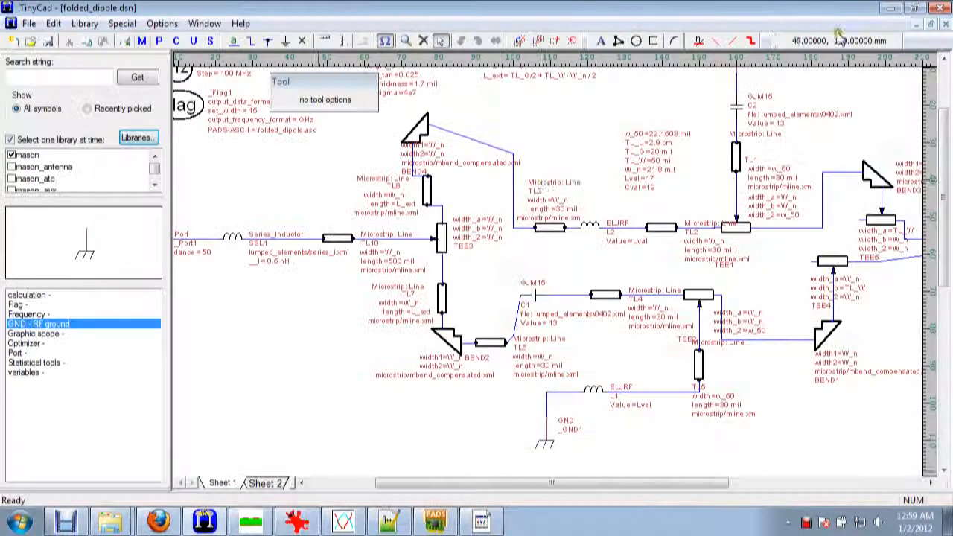
Switch to TinyCad and inspect the parameters of the RF ground symbol from the mason library without placing it
left_click(897, 7)
scroll(530, 379, "down", 2)
scroll(477, 334, "up", 1)
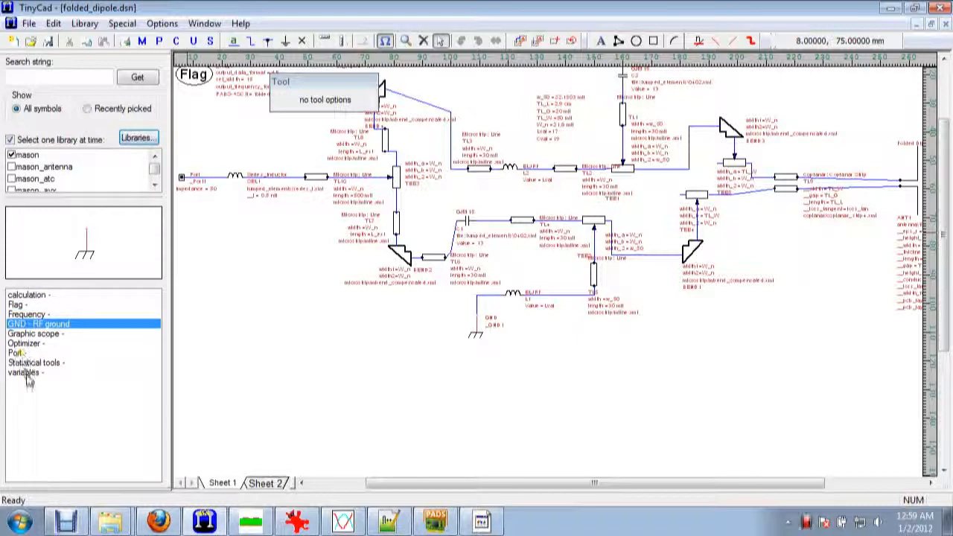
left_click(41, 325)
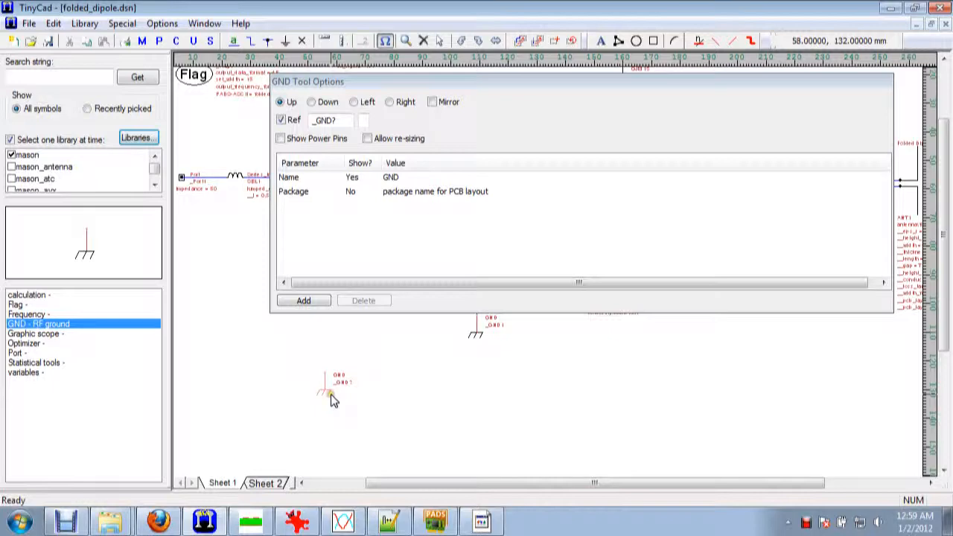
key("Escape")
middle_click_drag(503, 255, 458, 341)
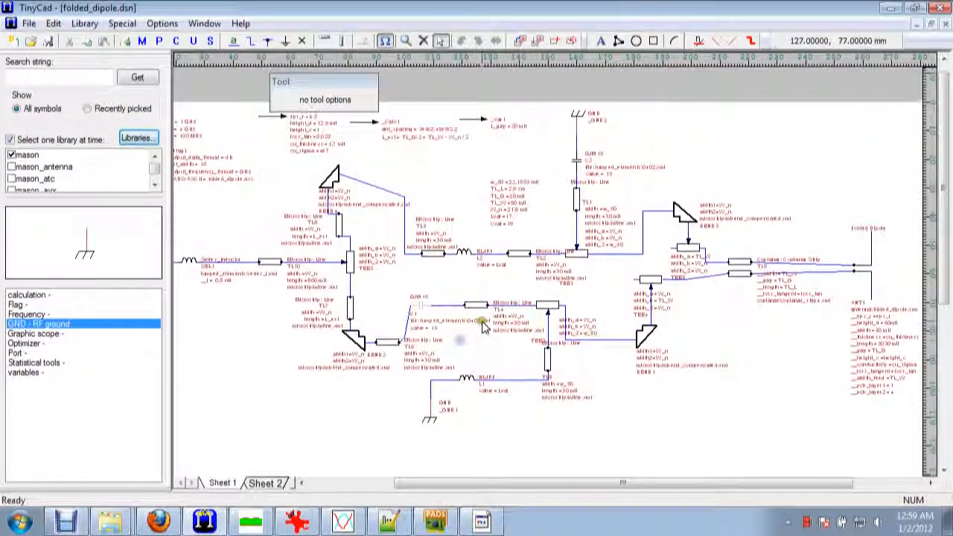
Delete both RF ground symbols, the one on the wire from L1 and the one above C2
left_click(450, 404)
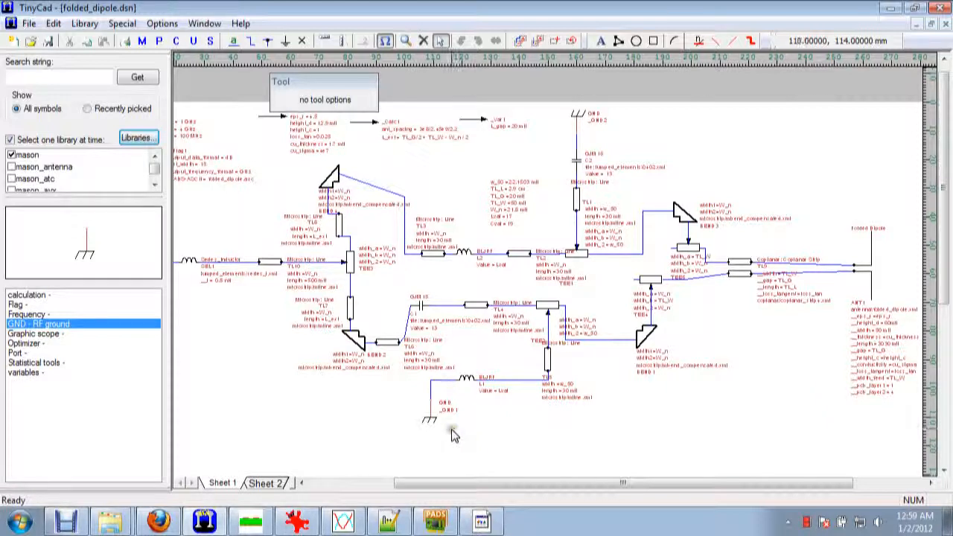
left_click(432, 419)
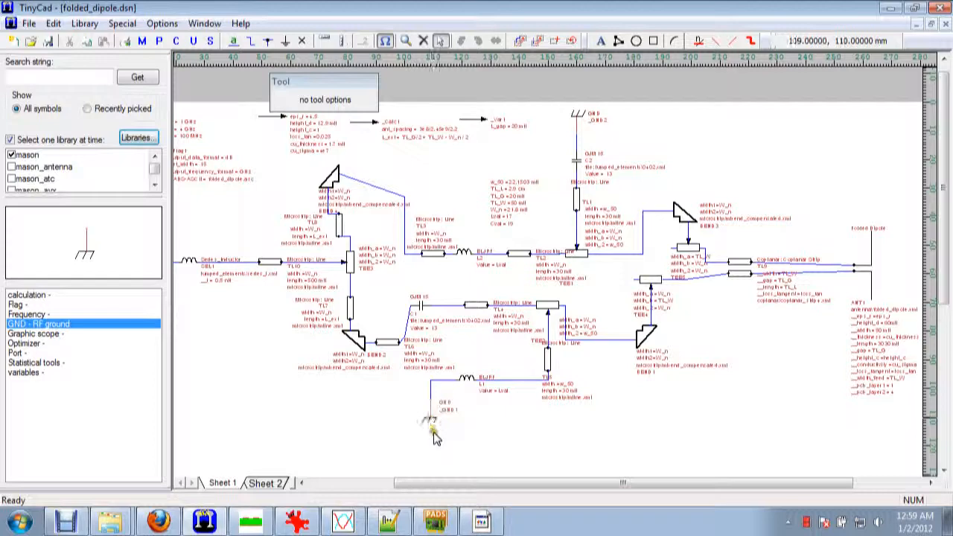
left_click(432, 419)
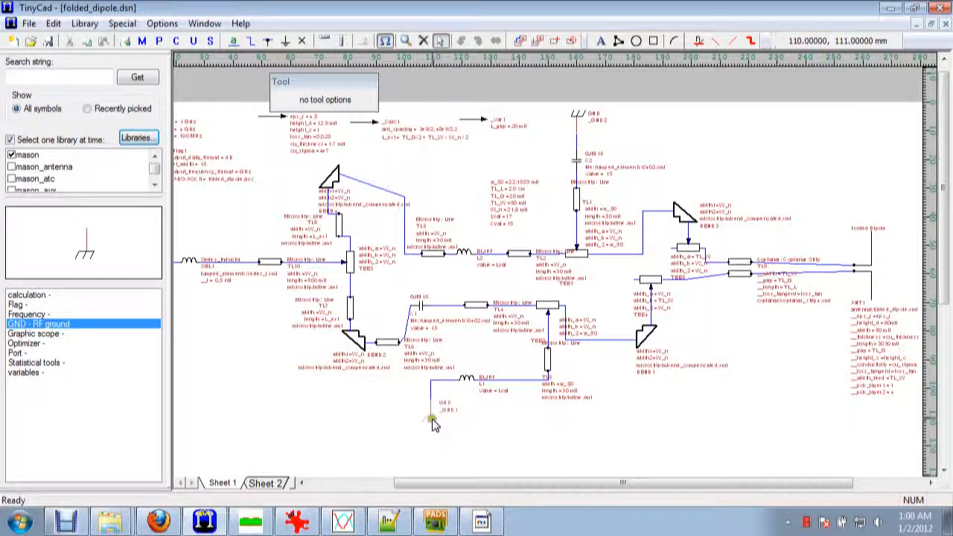
left_click(432, 420)
key("Delete")
left_click(579, 118)
key("Delete")
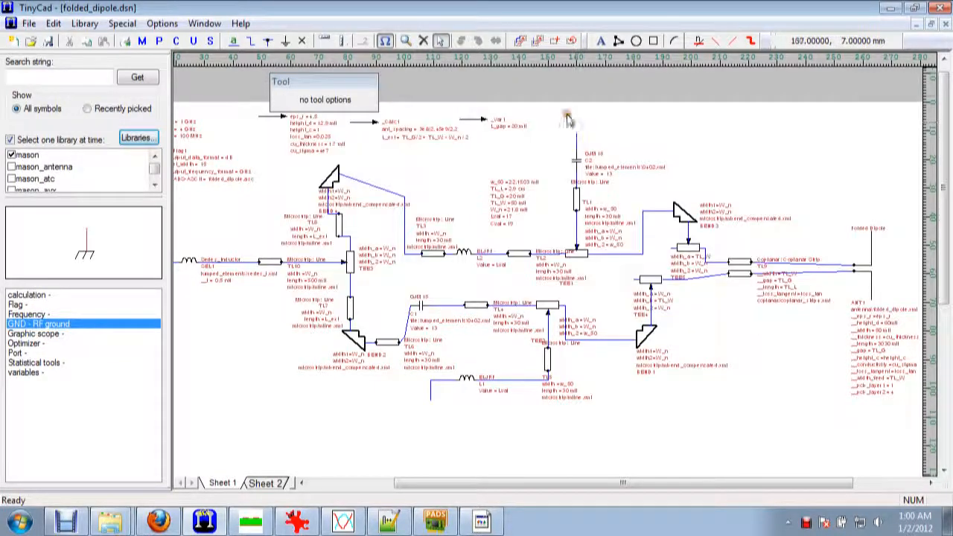
Place bar-style GND power symbols, one facing up above C2 and one facing down on the wire end from L1
left_click(286, 41)
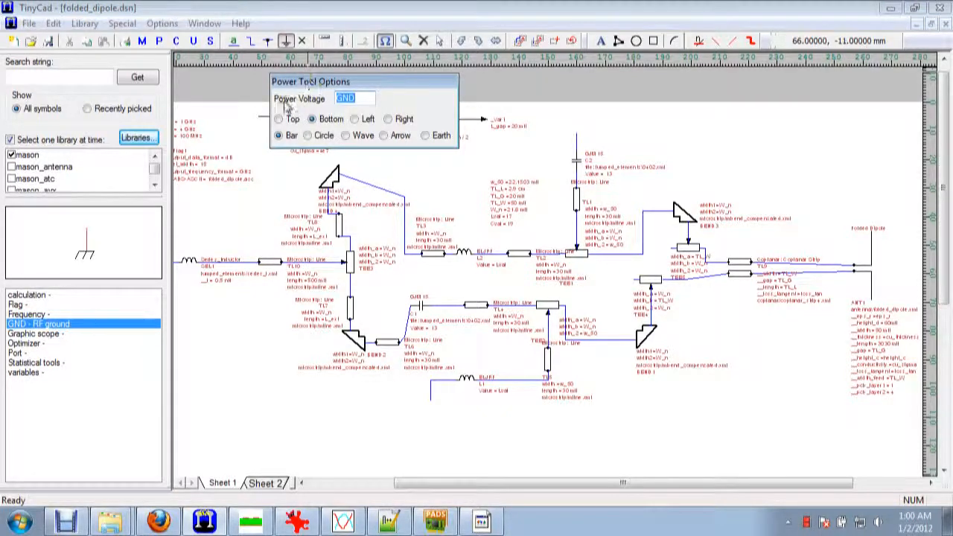
key("t")
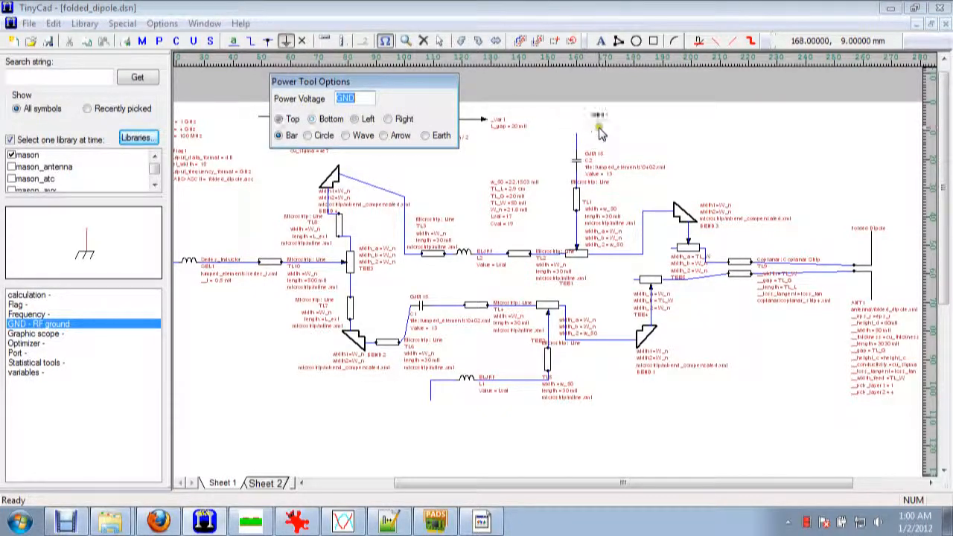
left_click(583, 136)
key("b")
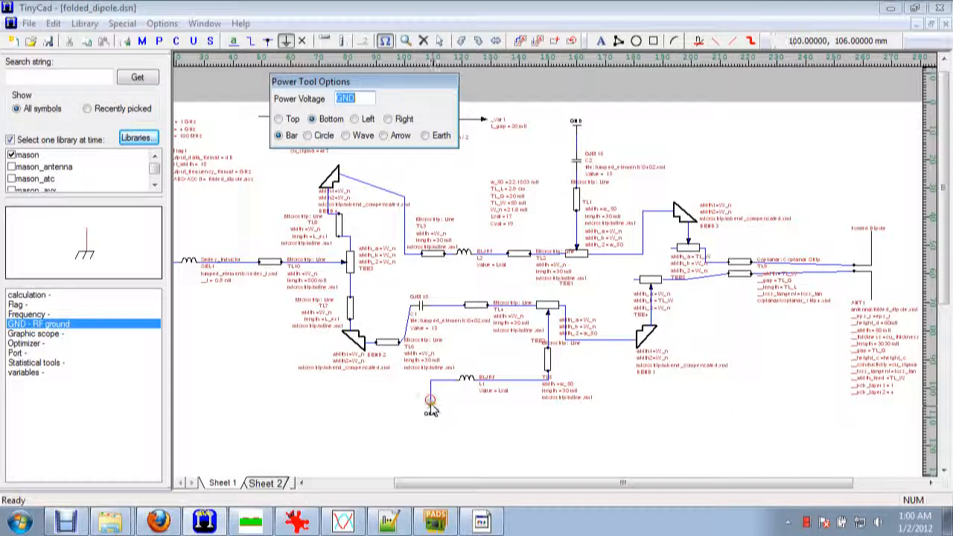
key("Escape")
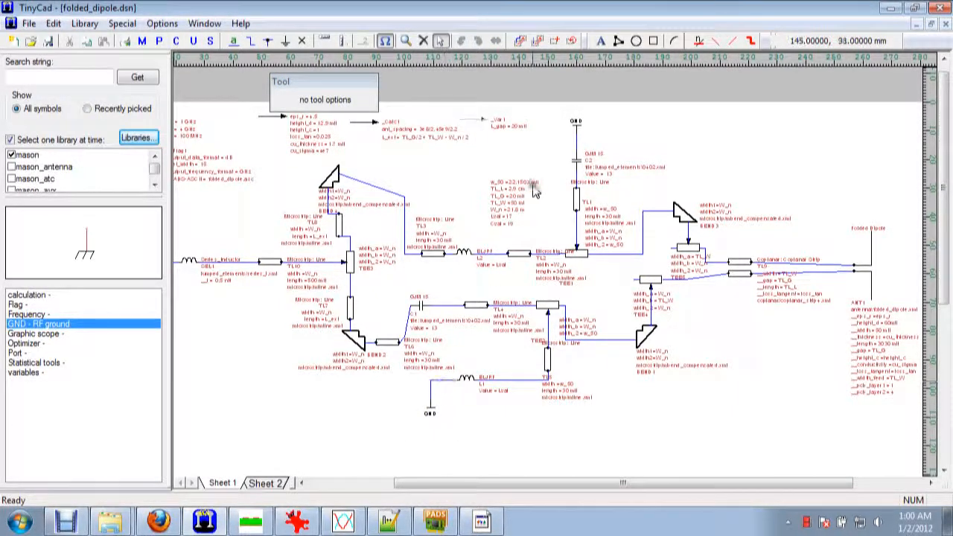
Add a normal net label named In, oriented right, to the wire between the input port and SEL1
left_click(233, 41)
left_click_drag(399, 484, 326, 490)
left_click(296, 265)
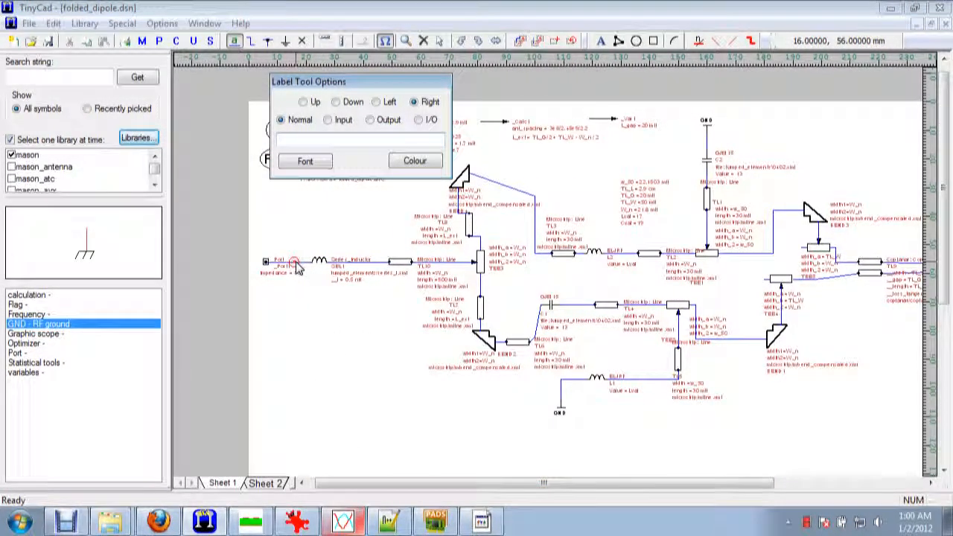
type("In")
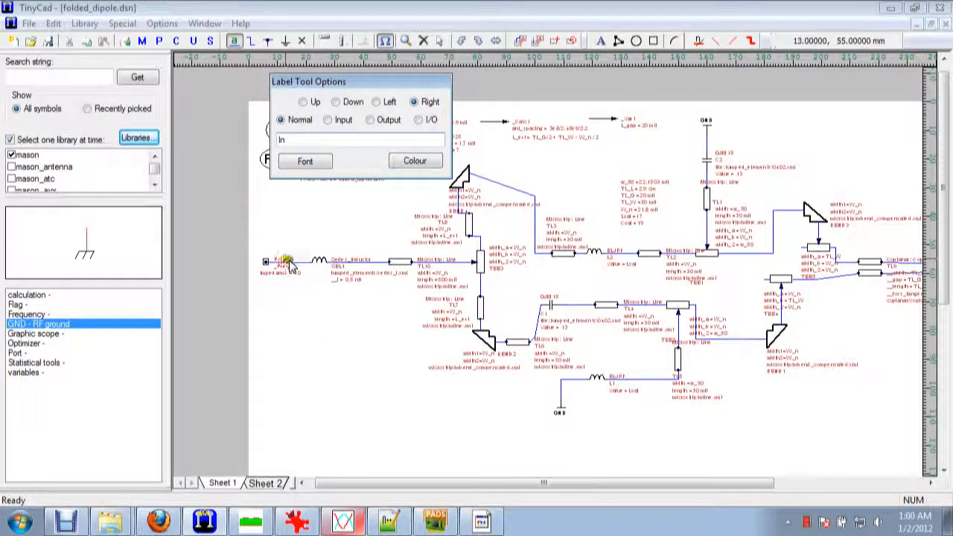
left_click(290, 261)
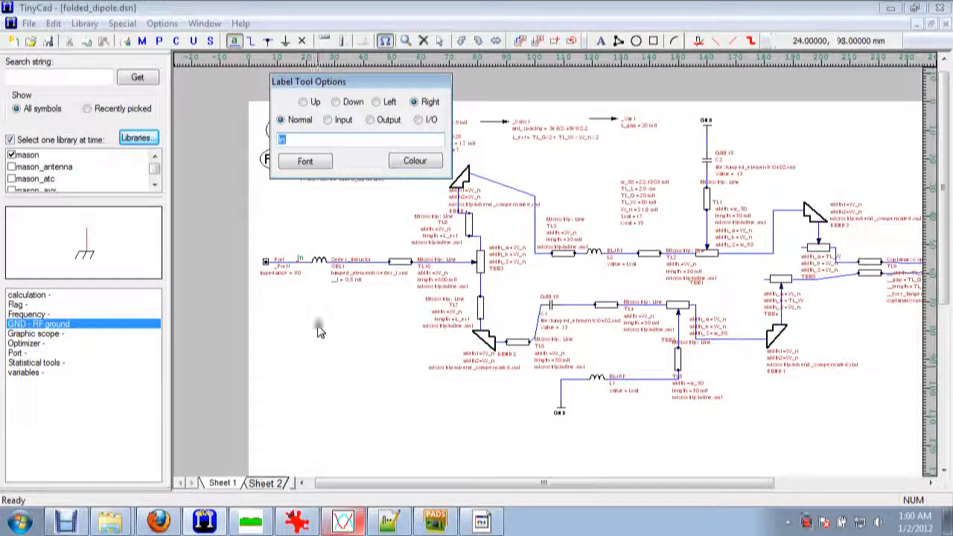
key("Escape")
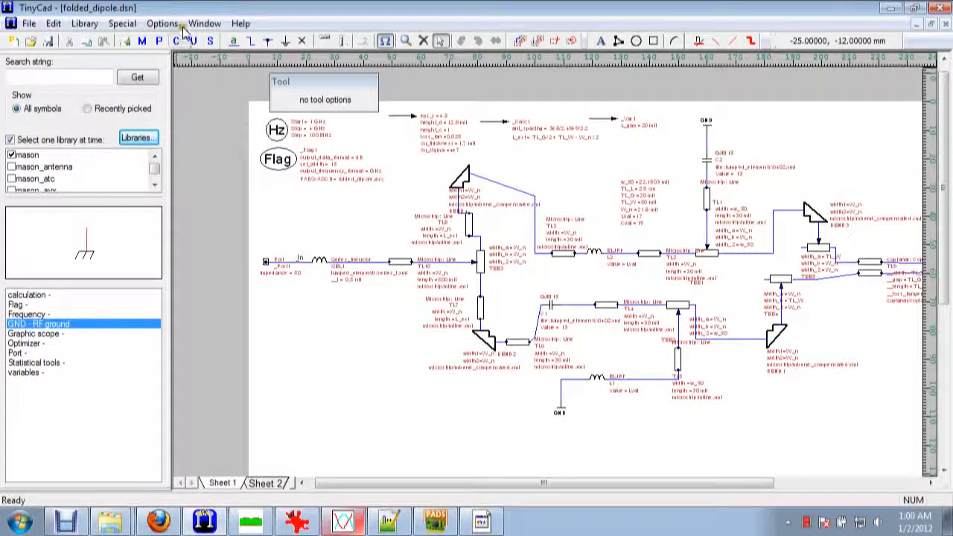
Switch to PADS Layout and import folded_dipole.asc from the Documents library, saving the old file before loading
left_click(122, 25)
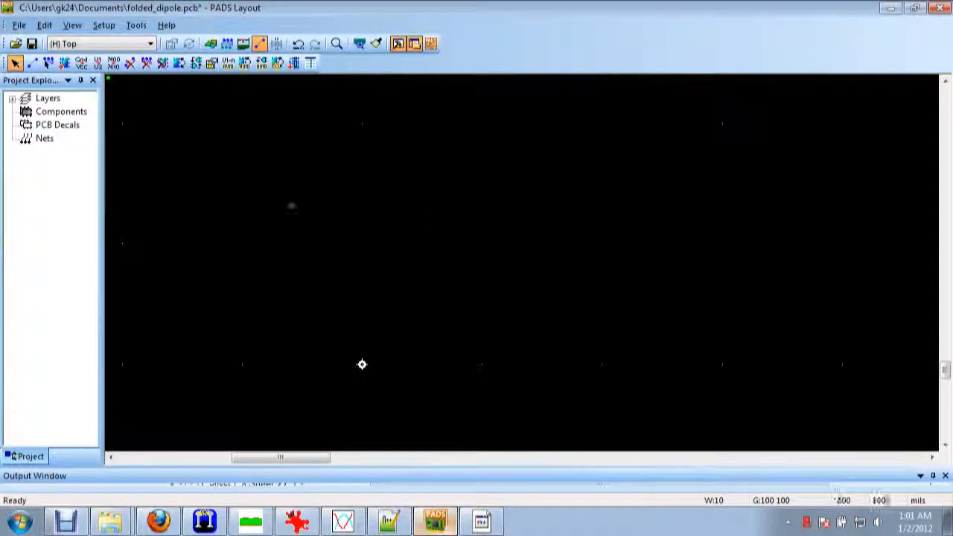
left_click(20, 25)
left_click(38, 111)
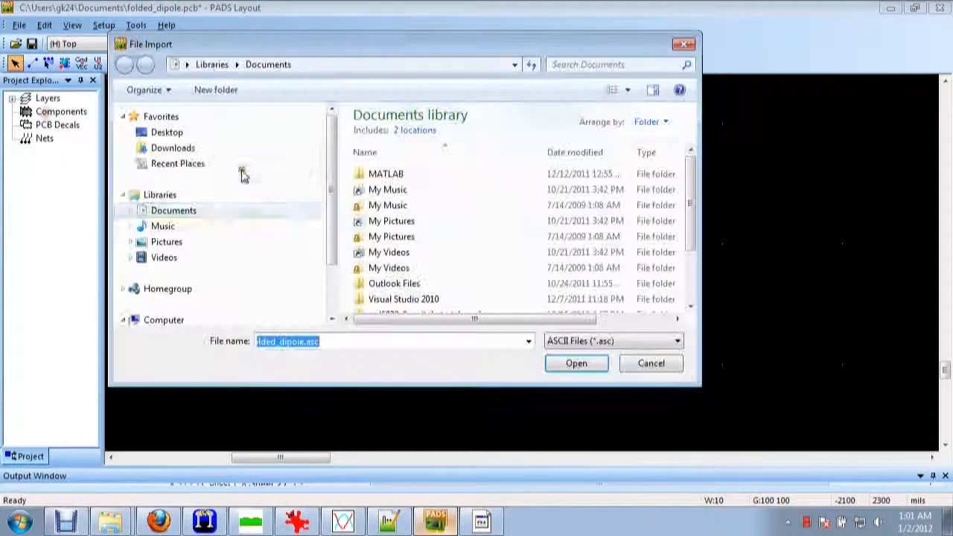
left_click_drag(692, 224, 715, 323)
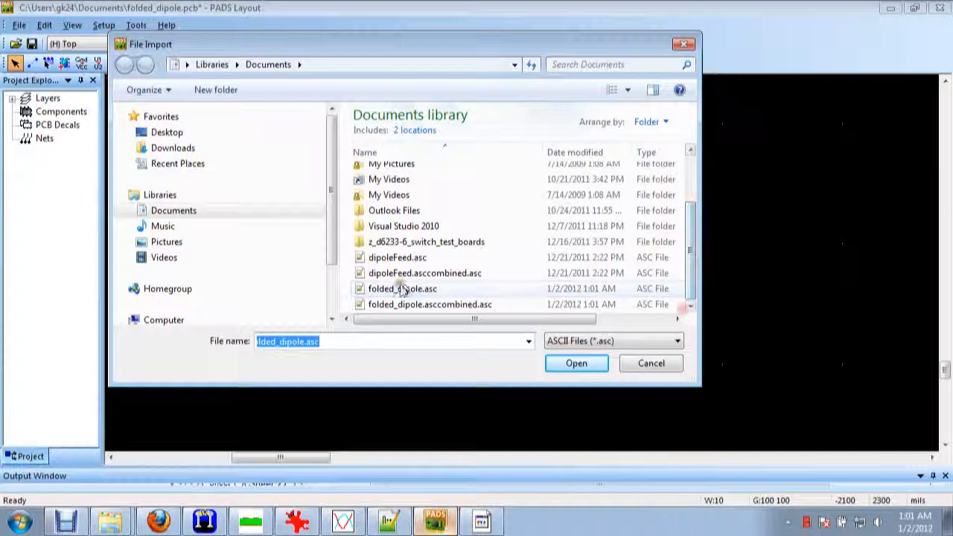
double_click(426, 290)
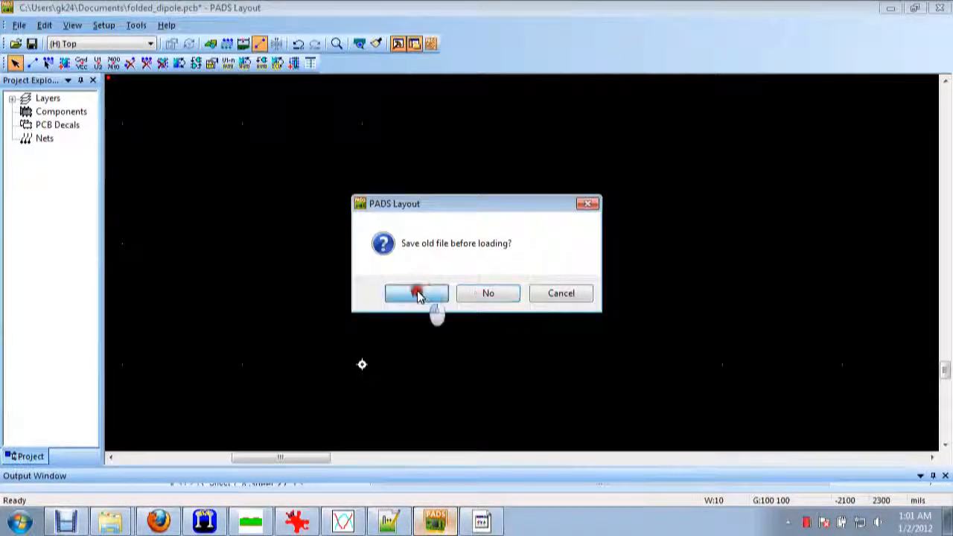
left_click(417, 293)
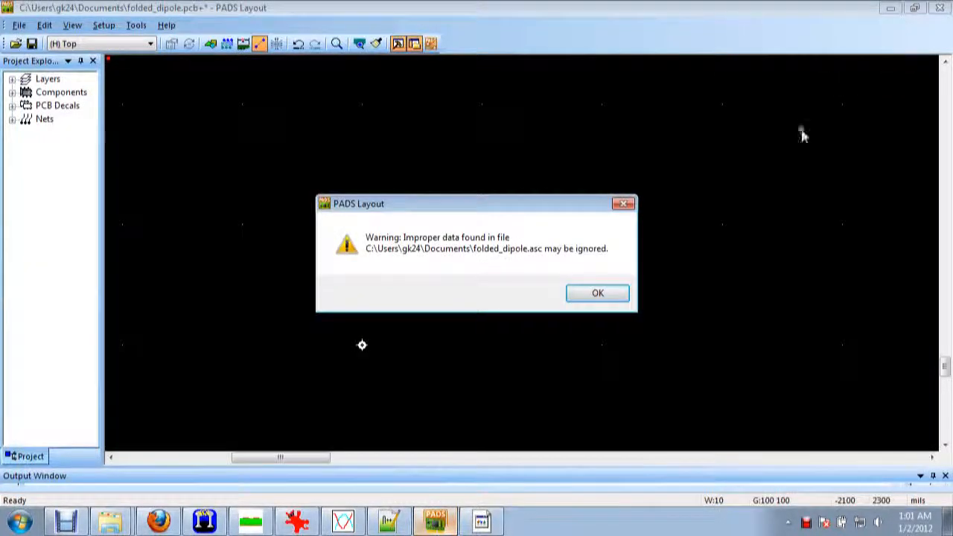
left_click(612, 291)
Check the net assignments of the input pad and the two outer ground pads on the imported dipole
scroll(491, 313, "up", 3, "ctrl")
left_click(485, 284)
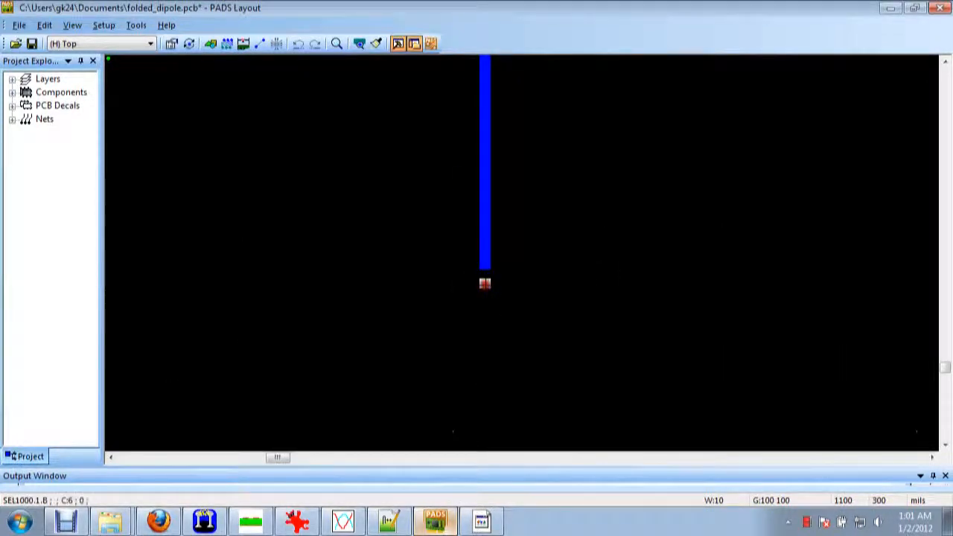
scroll(515, 282, "down", 3, "ctrl")
scroll(487, 192, "up", 3, "ctrl")
left_click(493, 239)
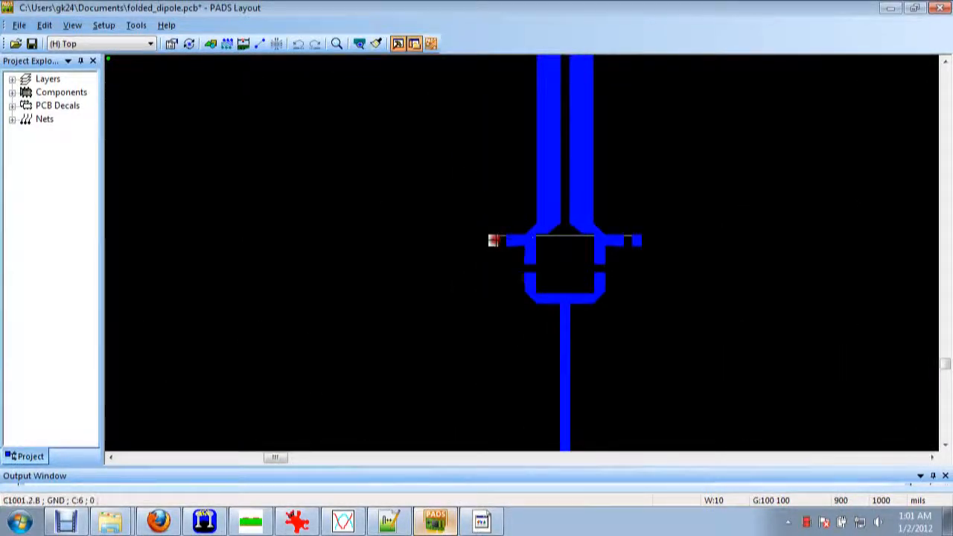
scroll(633, 250, "down", 4, "ctrl")
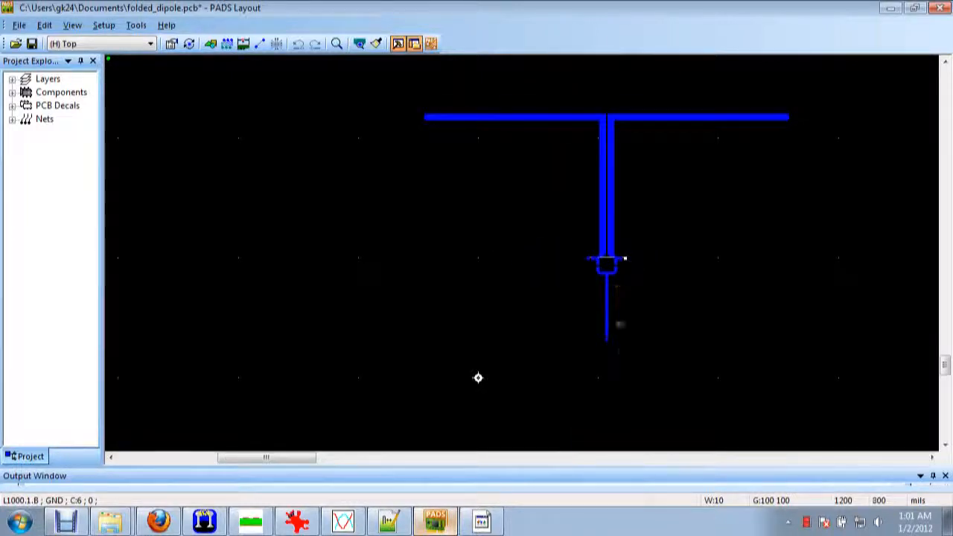
scroll(619, 356, "up", 2, "ctrl")
left_click(568, 306)
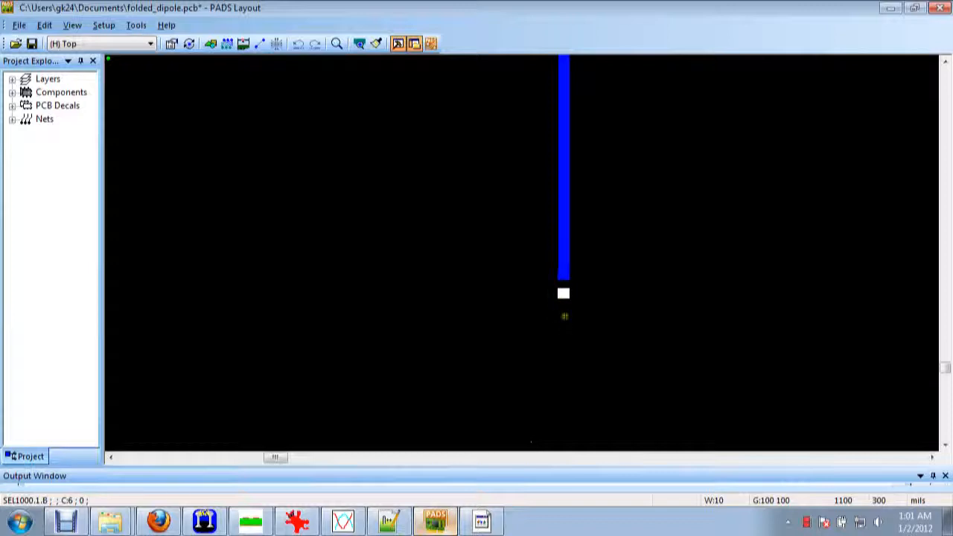
Switch to TinyCad and review the folded dipole schematic from the input port through to the antenna
left_click_drag(477, 484, 400, 484)
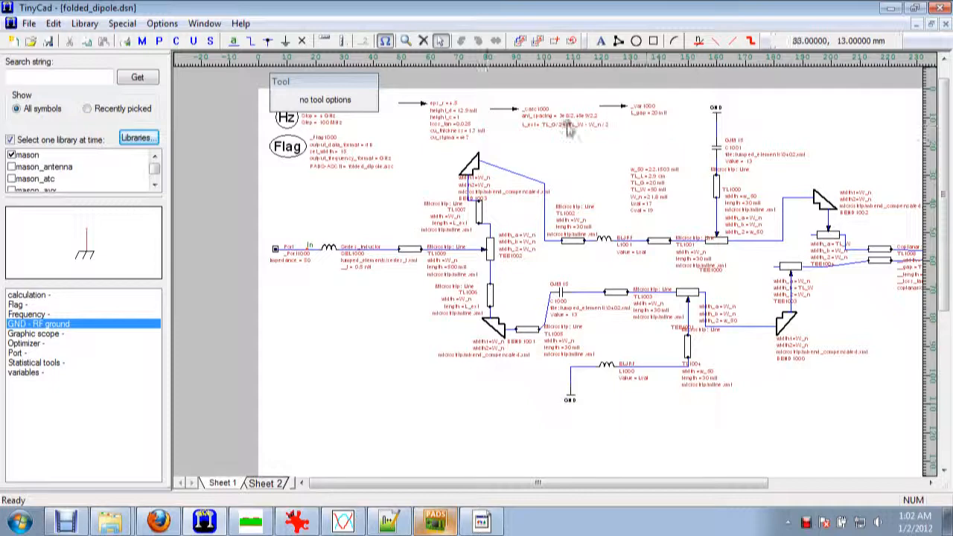
scroll(389, 315, "down", 1)
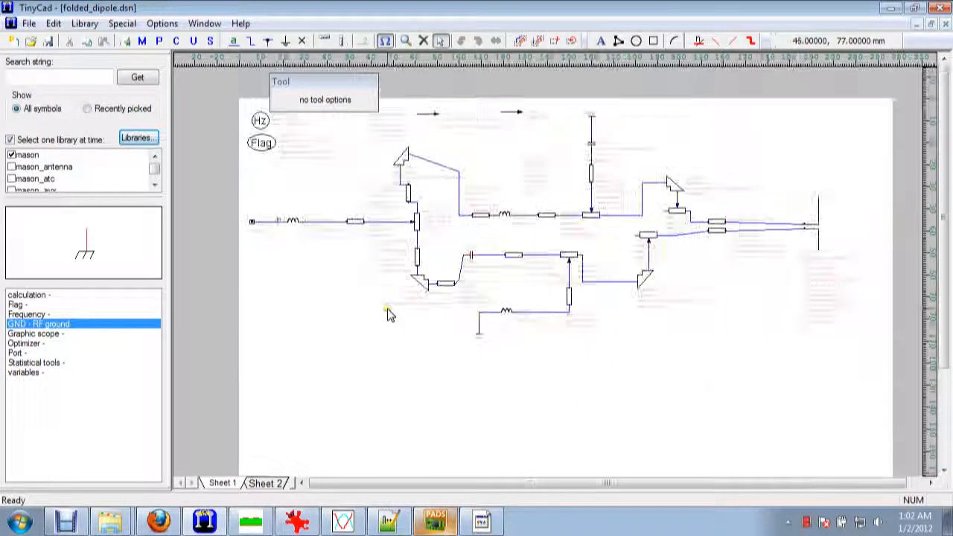
scroll(789, 158, "up", 1)
scroll(734, 170, "down", 1)
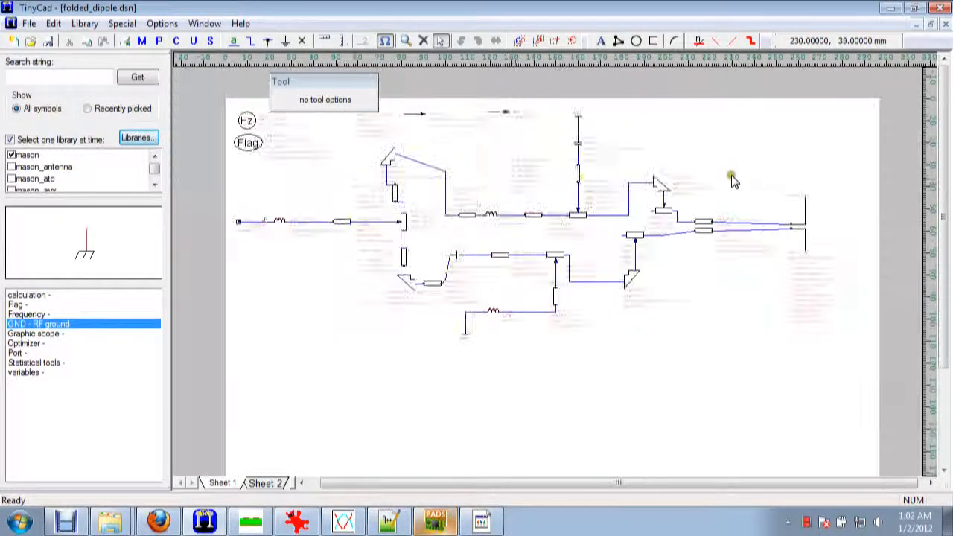
scroll(237, 179, "up", 1)
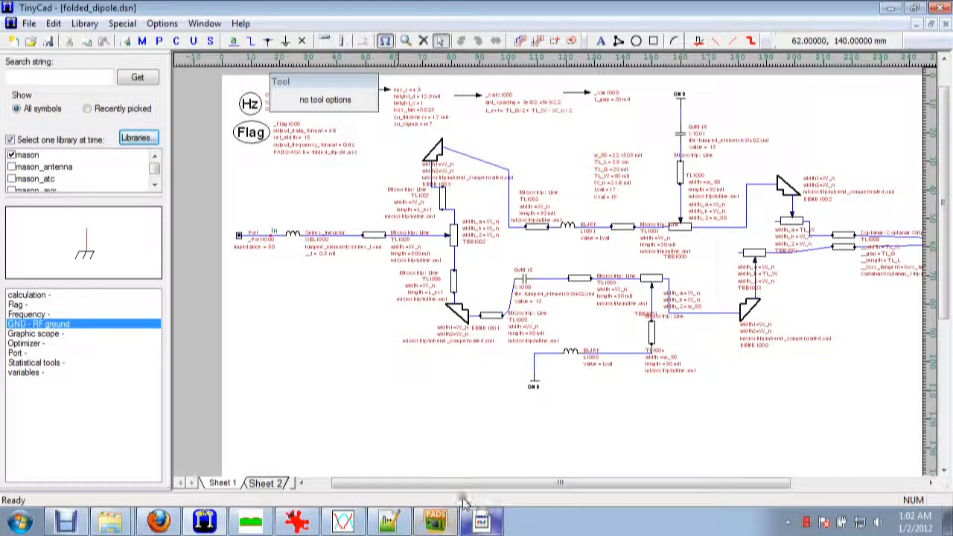
Switch to PADS Layout and delete all imported components from the design in ECO mode
left_click(433, 523)
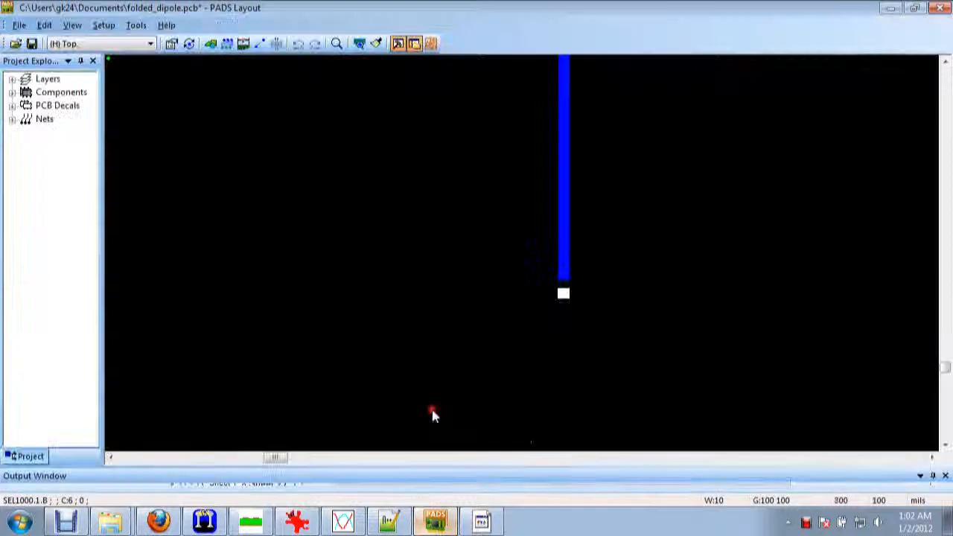
left_click(260, 43)
left_click(907, 241)
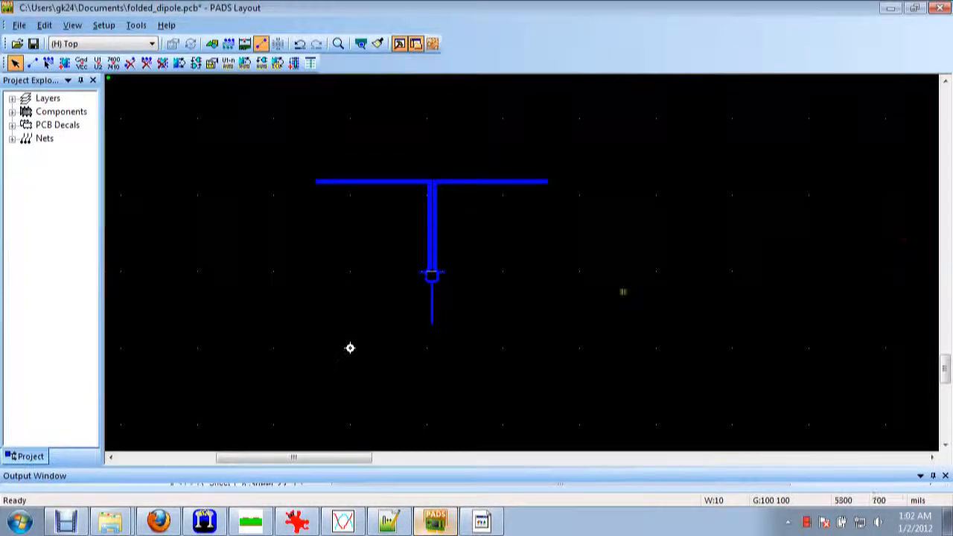
key("ctrl+a")
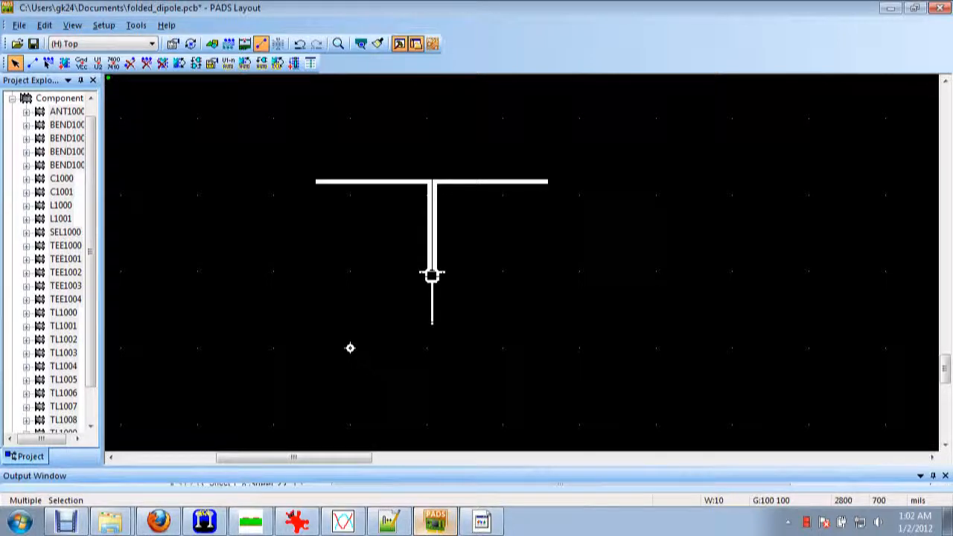
key("Delete")
left_click(754, 274)
left_click(674, 338)
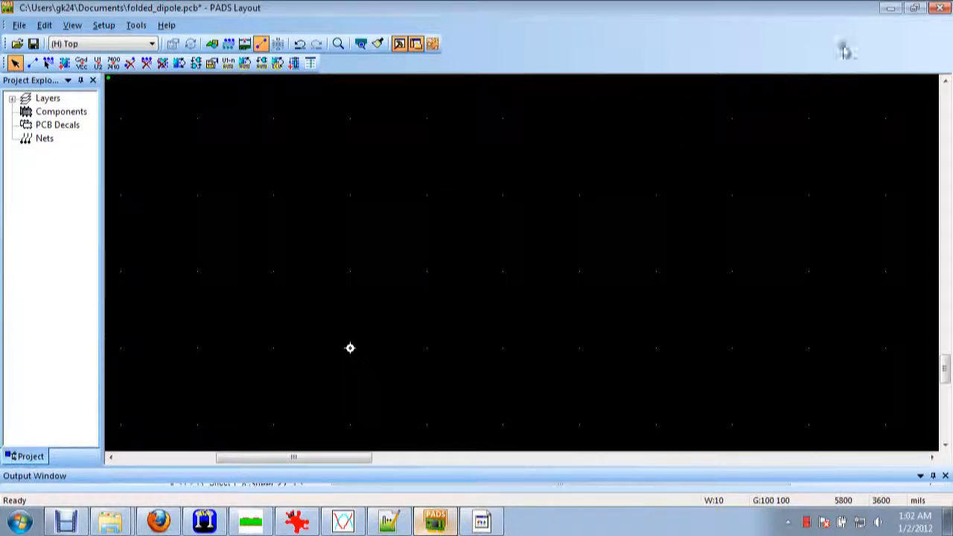
Import folded_dipole.asccombined.asc into PADS Layout, saving the old file before loading
left_click(891, 11)
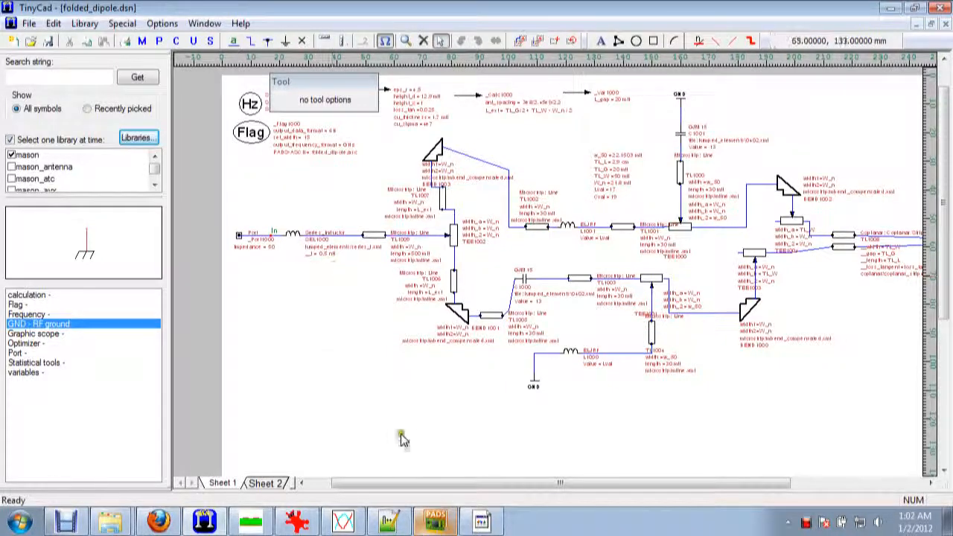
left_click(437, 524)
left_click(19, 24)
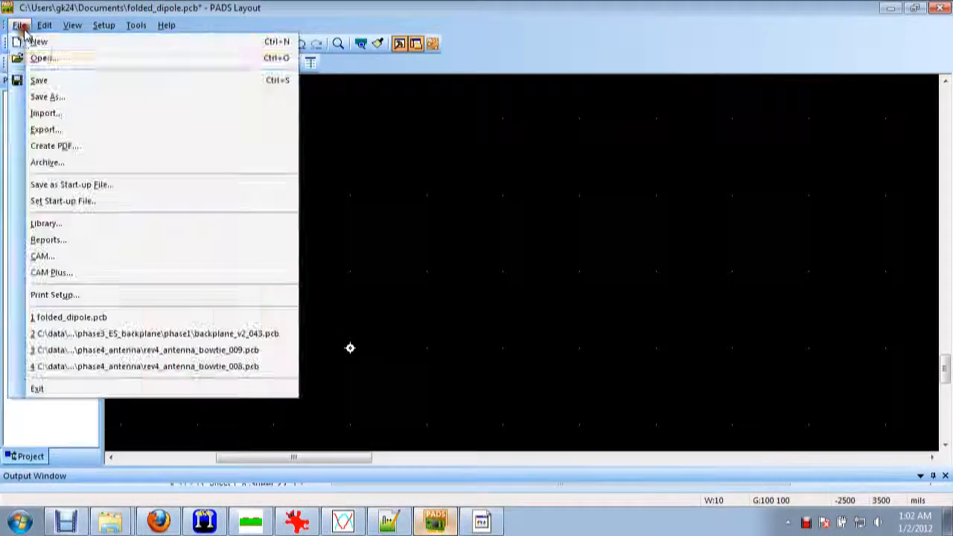
left_click(66, 116)
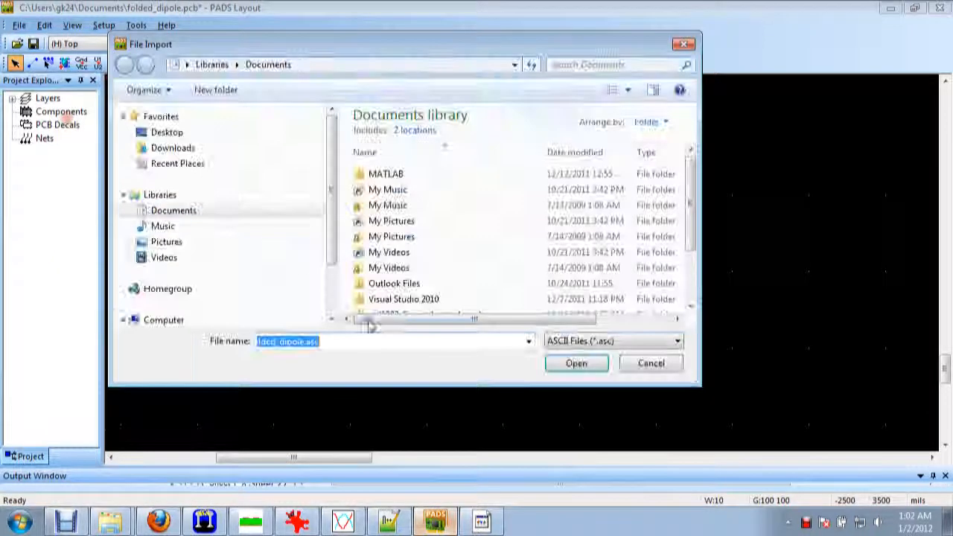
left_click_drag(694, 234, 691, 316)
left_click(457, 305)
double_click(457, 307)
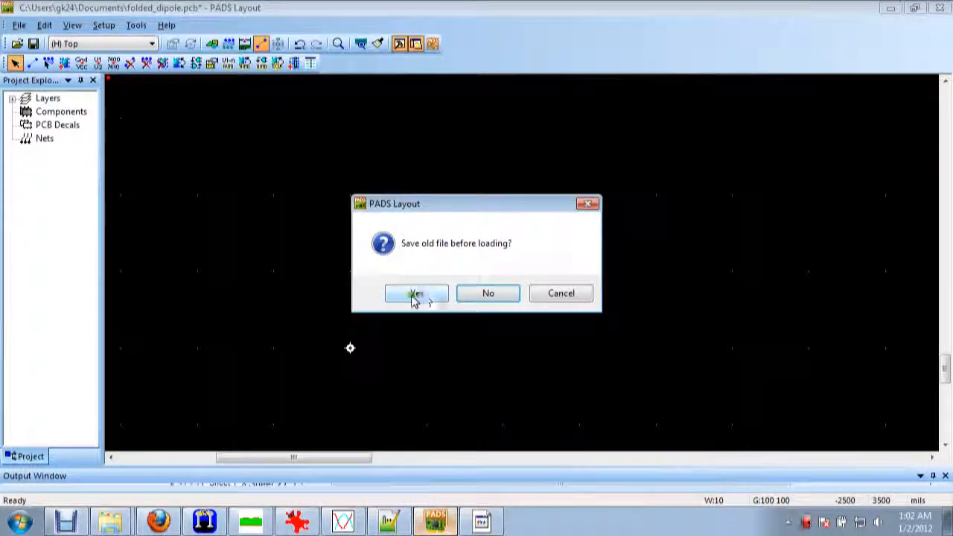
left_click(422, 297)
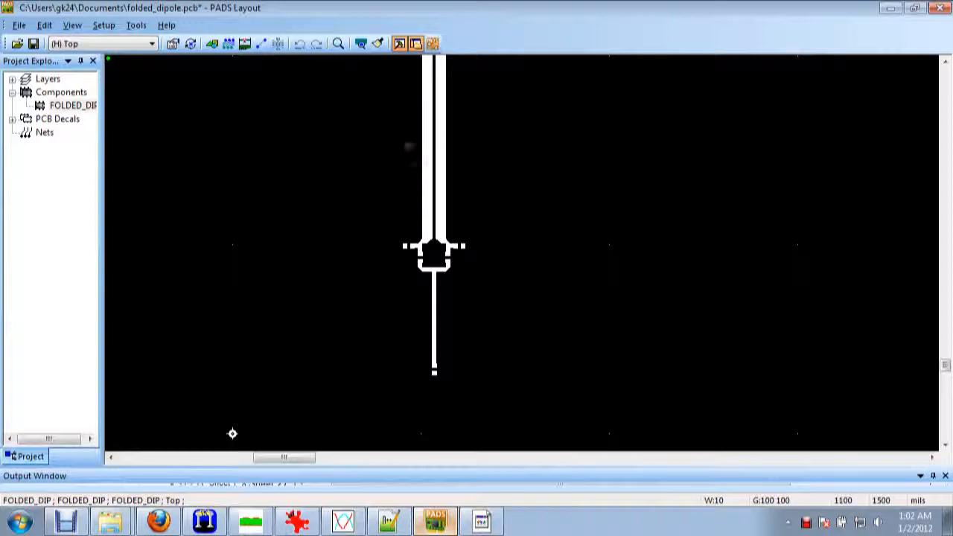
Inspect the combined dipole component and its input pad to see how the footprint and pin were imported
scroll(442, 183, "down", 2)
left_click_drag(441, 182, 467, 166)
scroll(456, 206, "up", 3)
left_click(510, 273)
left_click(487, 249)
scroll(493, 240, "up", 3)
scroll(493, 240, "down", 2)
scroll(191, 388, "down", 1)
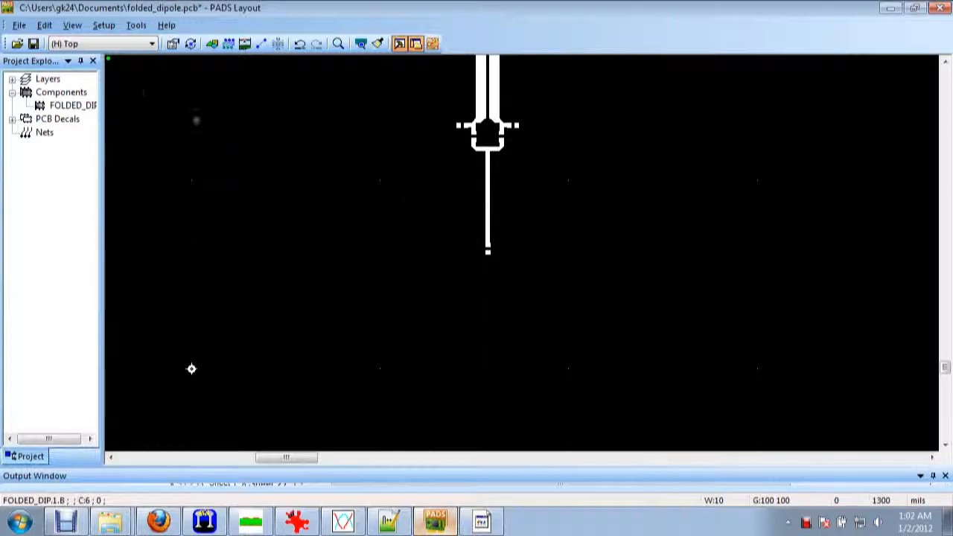
Copy the FOLDED_DIP component and place the duplicate about 1500 mil to the right of the original
key("ctrl+c")
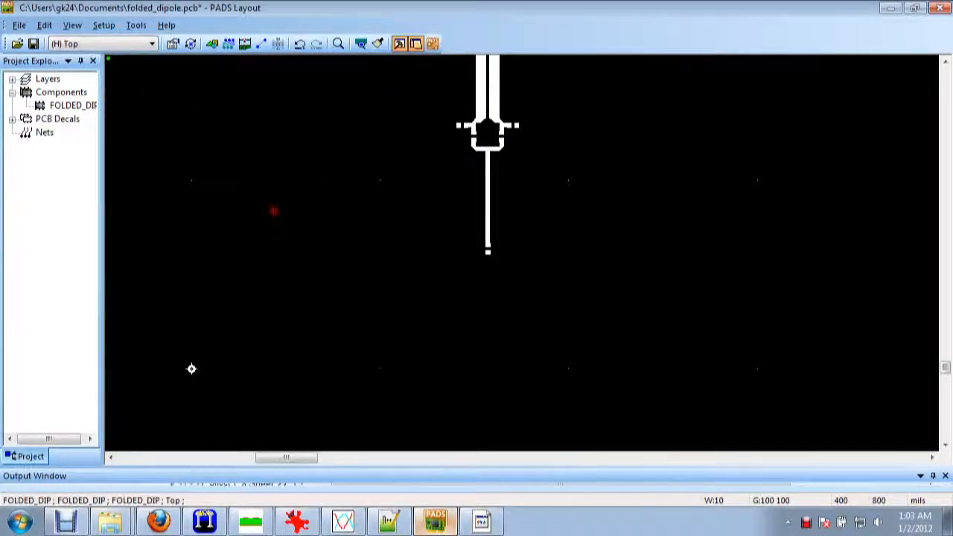
key("ctrl+v")
left_click(558, 346)
right_click(490, 376)
key("Escape")
key("Escape")
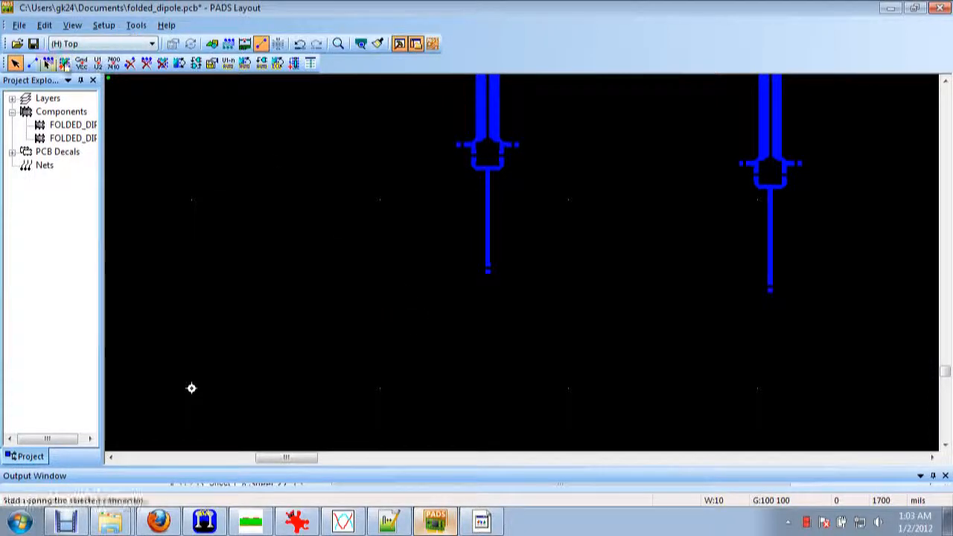
Add a connection between the input pins at the lower ends of the two folded dipole components
left_click(32, 63)
left_click(490, 277)
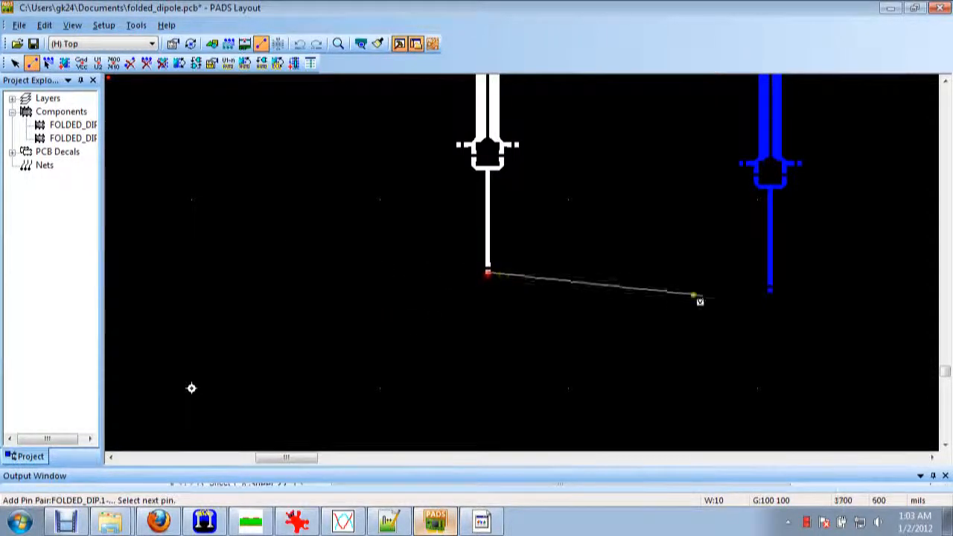
left_click(771, 290)
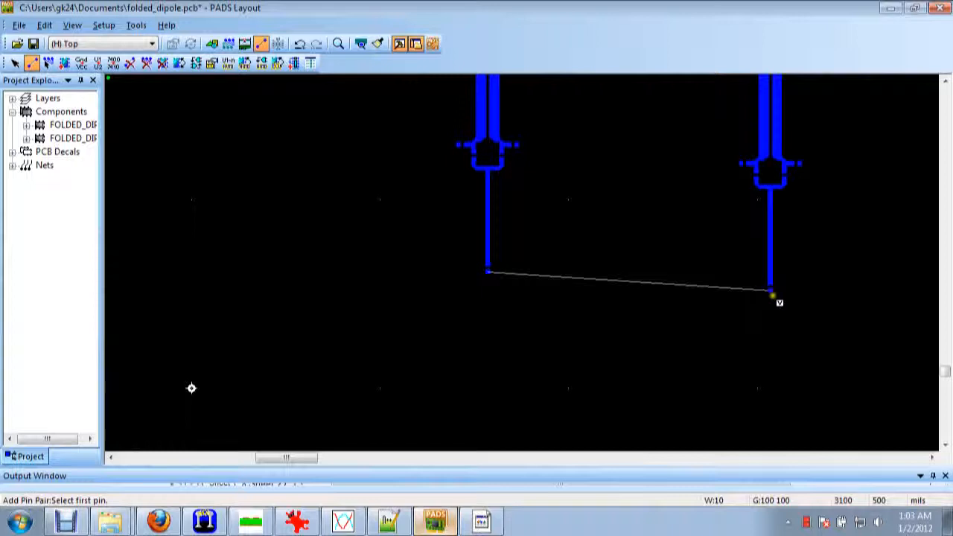
key("Escape")
left_click(770, 289)
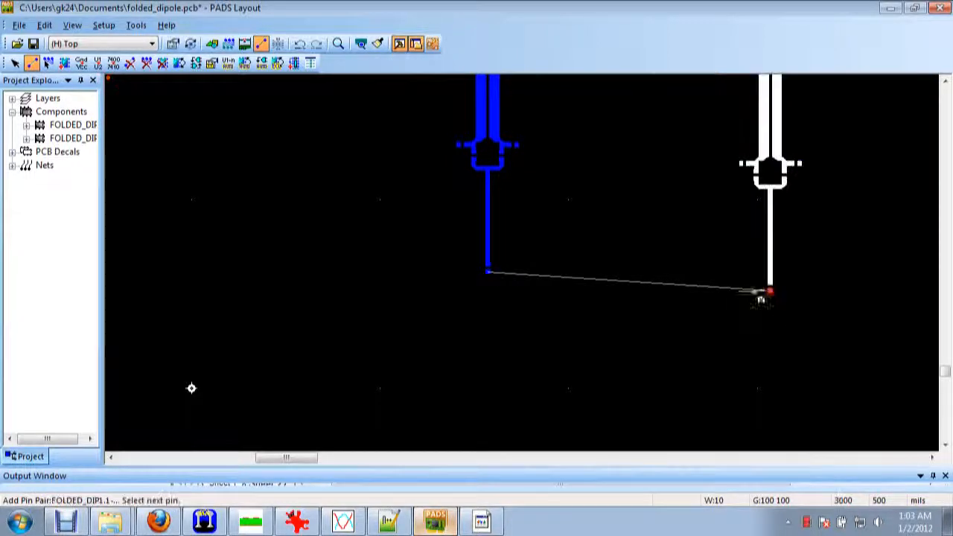
key("Escape")
key("Escape")
Route the connection on the Top layer from the right dipole's input pin to the left one's with a 12 mil trace
key("F3")
left_click(769, 288)
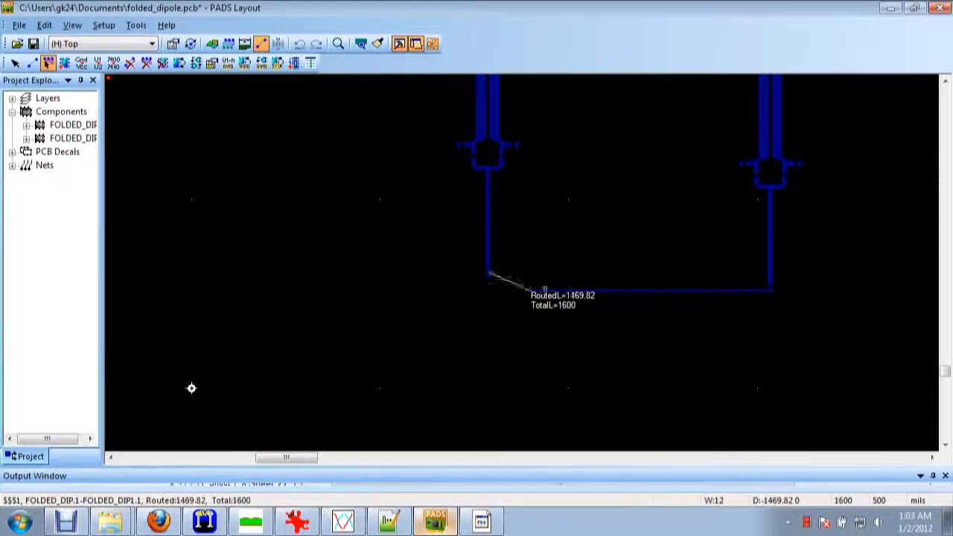
left_click(489, 272)
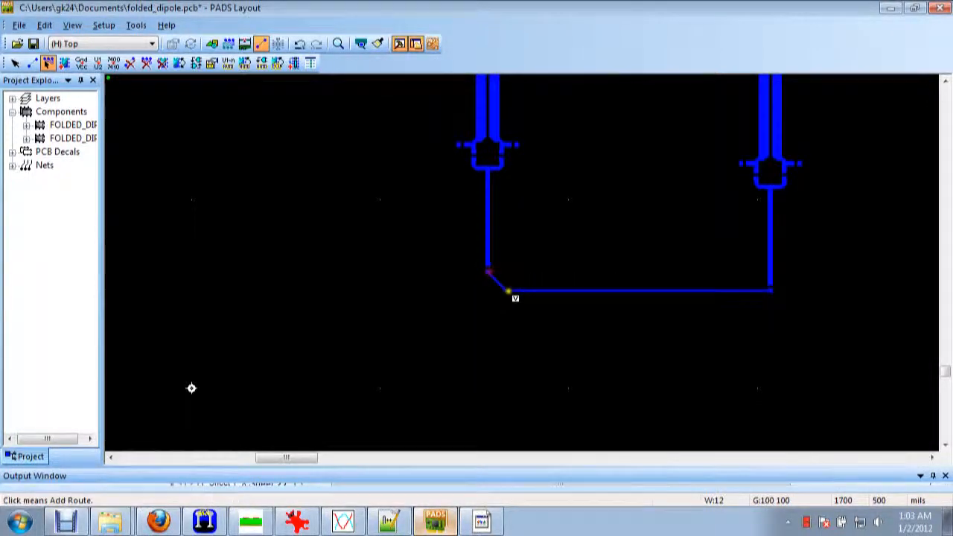
scroll(498, 275, "up", 6, "ctrl")
scroll(429, 223, "down", 7, "ctrl")
scroll(439, 222, "down", 2, "ctrl")
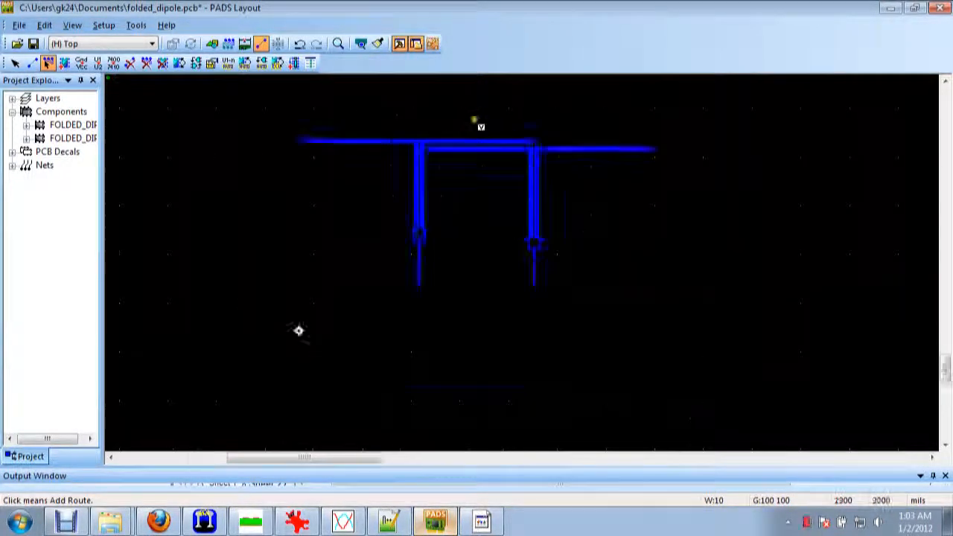
scroll(472, 124, "up", 2, "ctrl")
key("Escape")
Examine the side pads and input pin of the left folded dipole component, and switch back to TinyCad
left_click(542, 181)
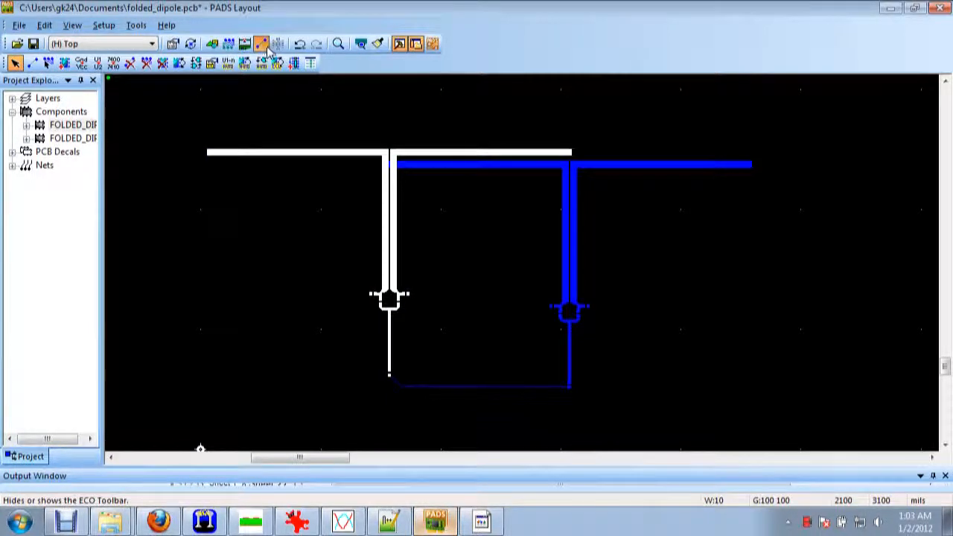
scroll(406, 287, "up", 2, "ctrl")
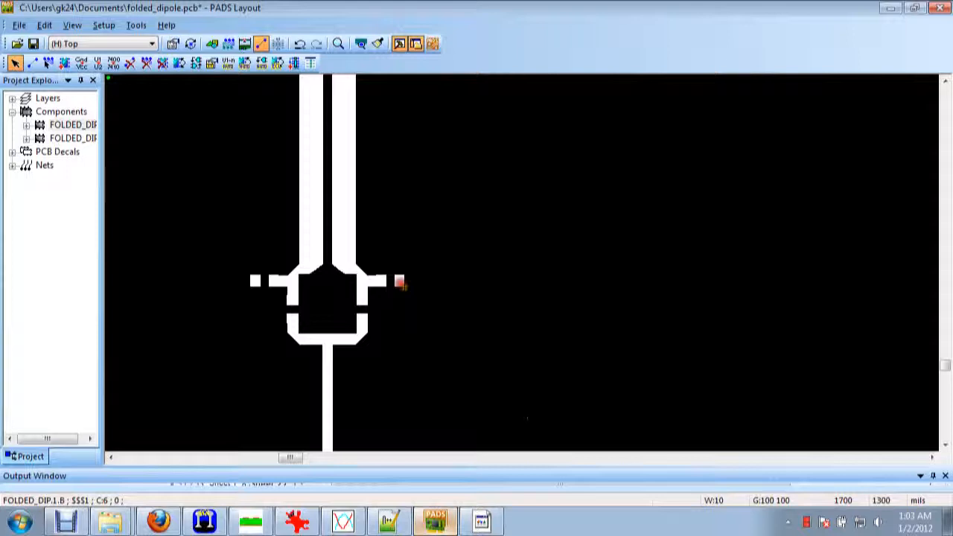
scroll(370, 365, "down", 3, "ctrl")
scroll(365, 366, "up", 2, "ctrl")
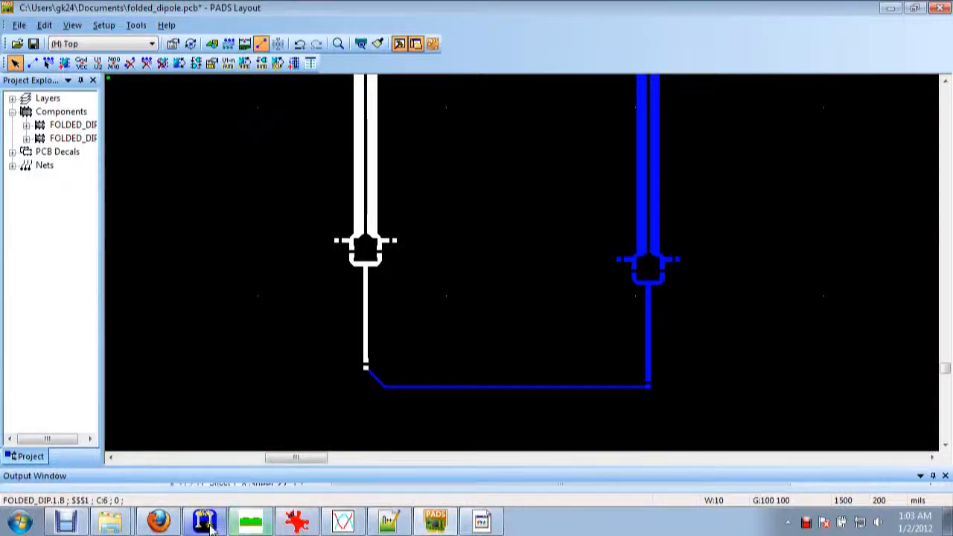
left_click(205, 521)
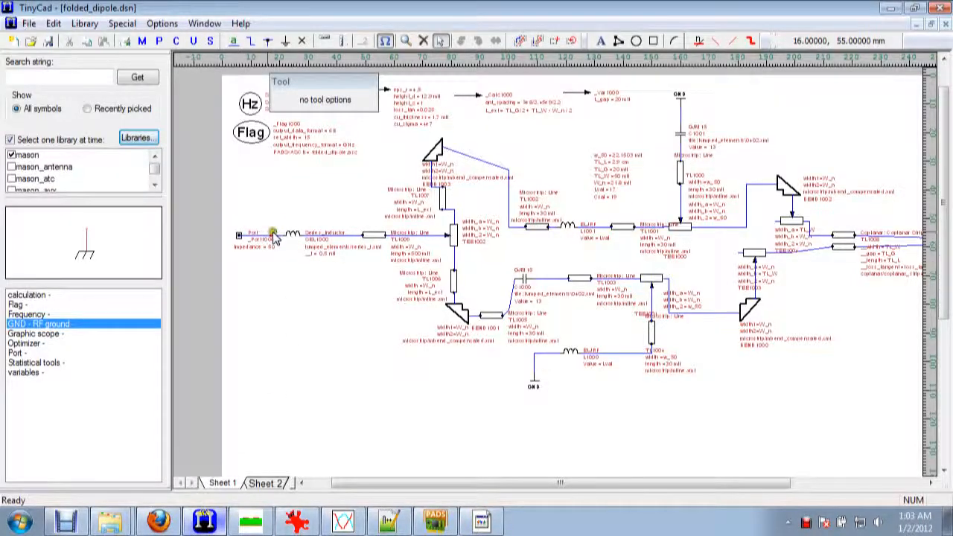
Switch to PADS Layout and delete both folded dipole components together with their routes
left_click(892, 8)
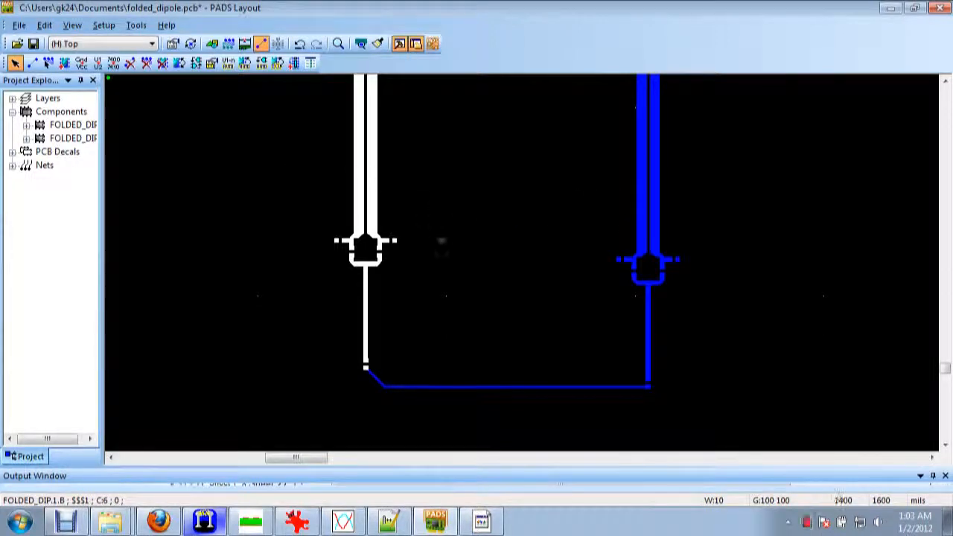
scroll(440, 239, "down", 4)
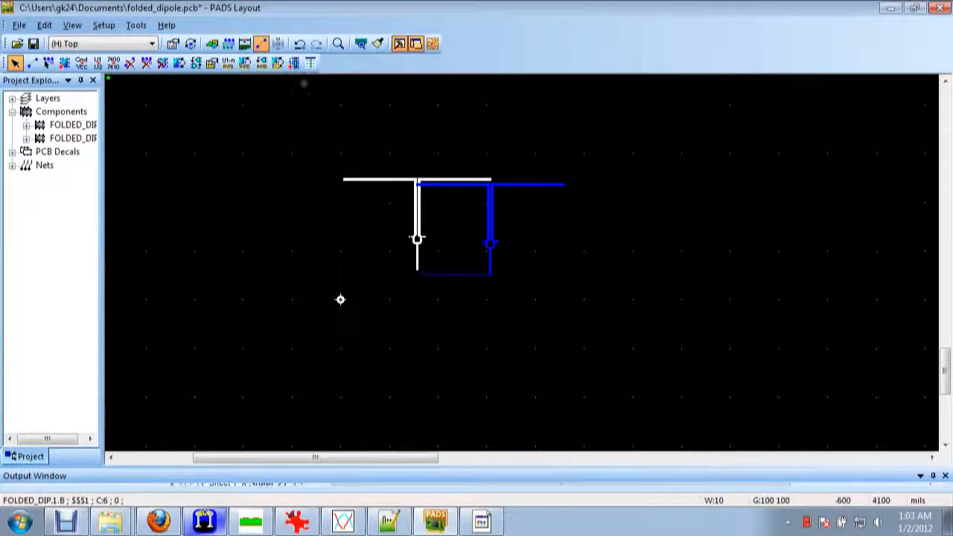
key("ctrl+a")
key("Delete")
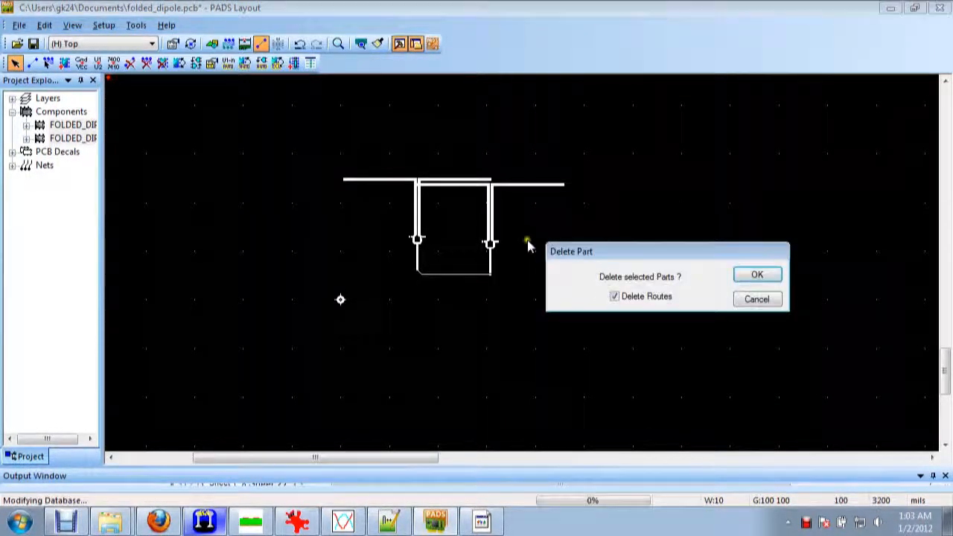
left_click(770, 276)
left_click(668, 335)
Switch back to TinyCad and delete the GND power symbol above capacitor C1001
left_click(891, 7)
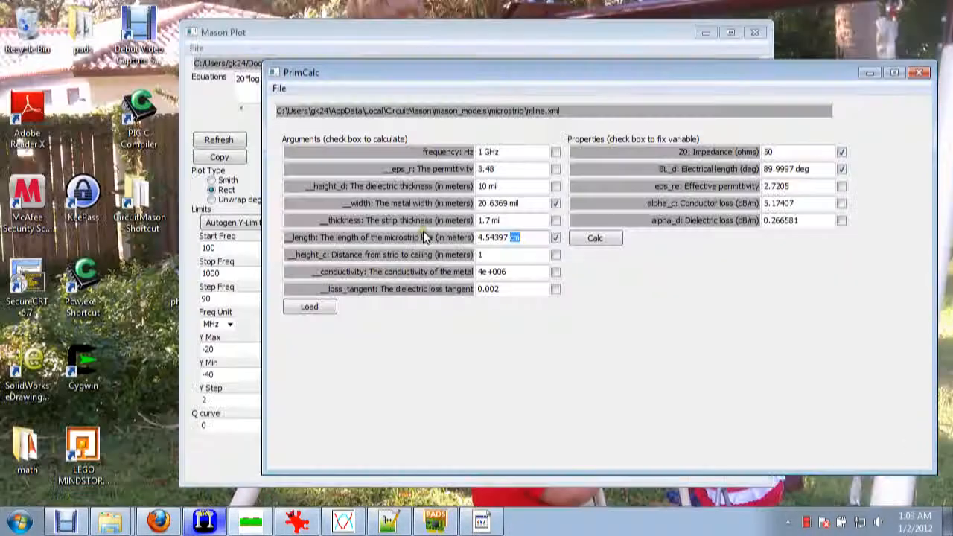
left_click(206, 522)
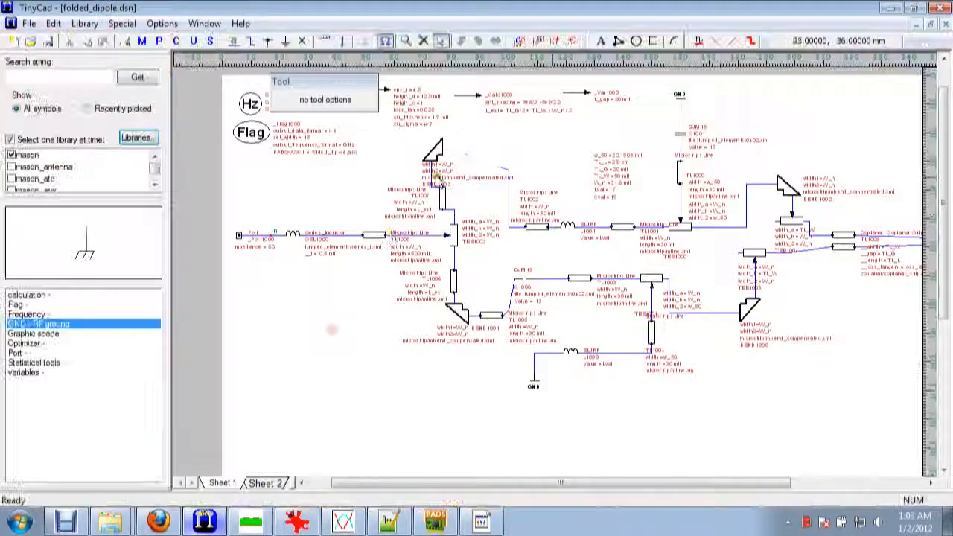
left_click(684, 108)
left_click(533, 378)
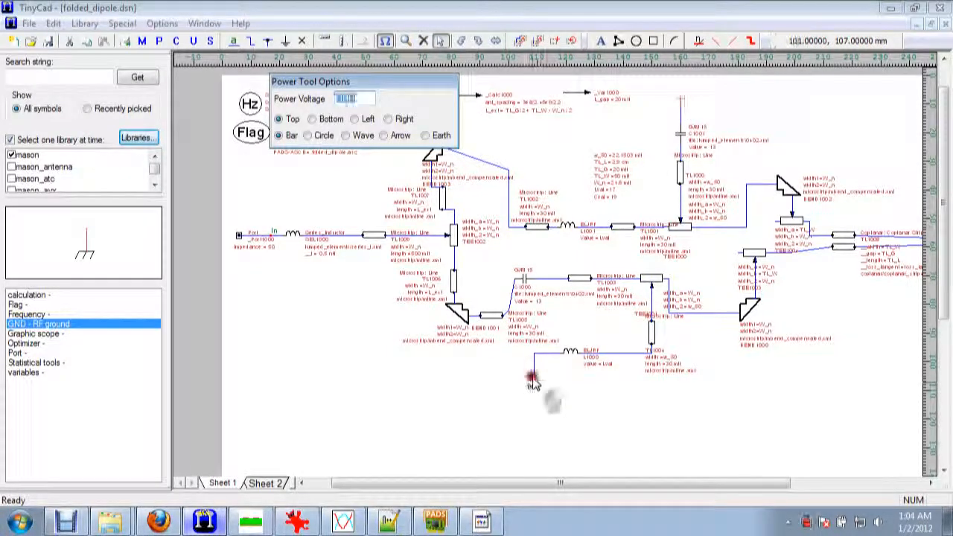
left_click(681, 101)
right_click(650, 121)
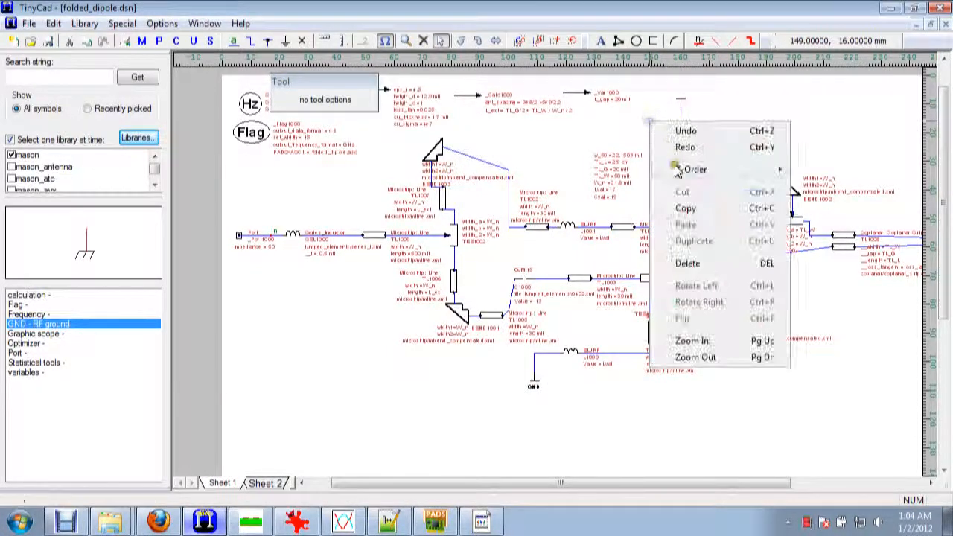
left_click(686, 261)
left_click(678, 108)
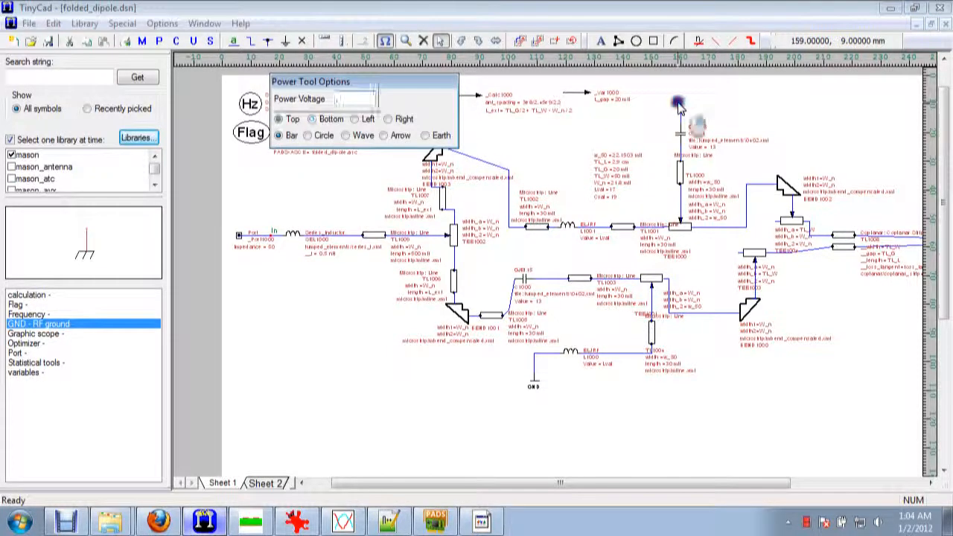
right_click(674, 98)
left_click(715, 245)
Delete the GND power symbol at the lower end of the wire from inductor L1000
left_click(533, 382)
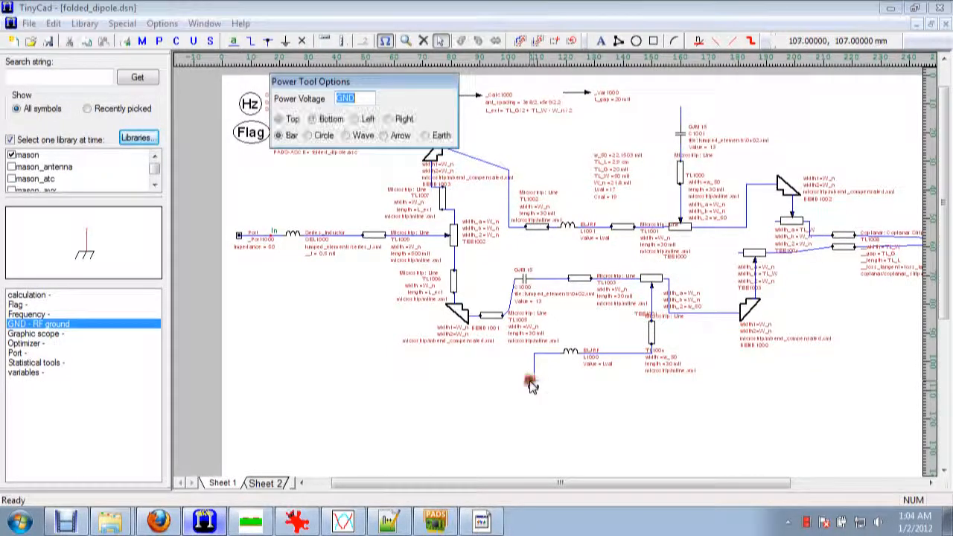
right_click(534, 385)
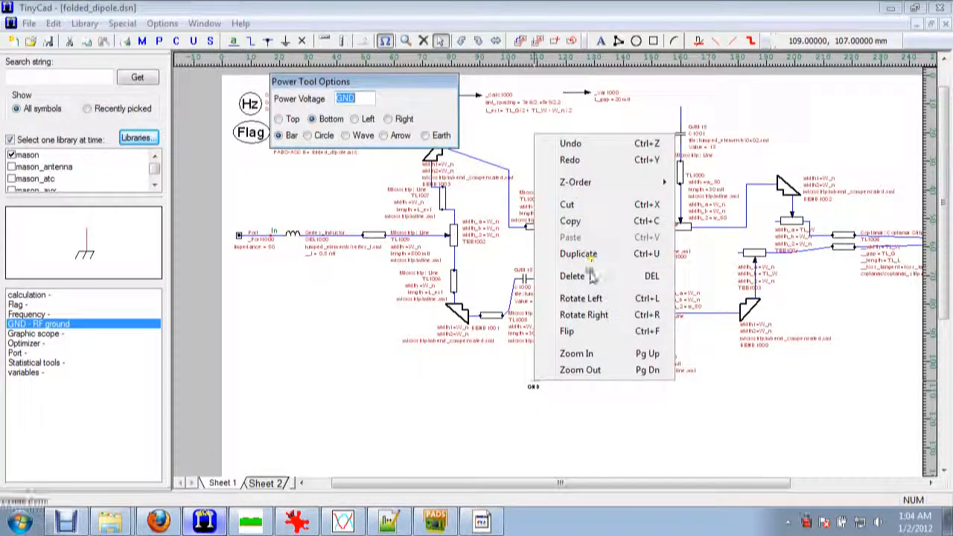
left_click(588, 276)
Copy the input port and place the duplicate on the open wire end at inductor L1000
left_click(239, 237)
key("ctrl+c")
key("ctrl+v")
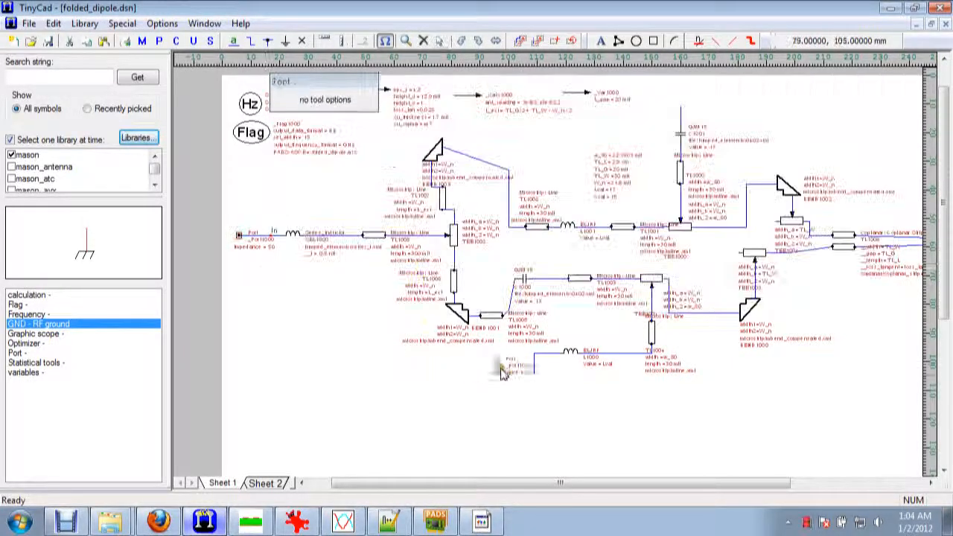
right_click(514, 407)
left_click(496, 377)
left_click(535, 376)
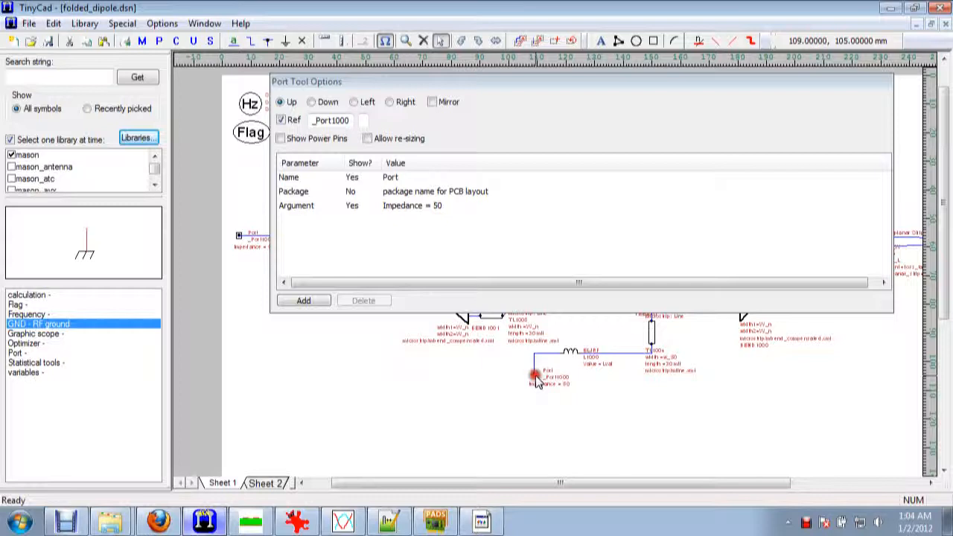
Set the impedance argument of the port at inductor L1000 to 0.001
left_click(459, 207)
key("BackSpace")
key("BackSpace")
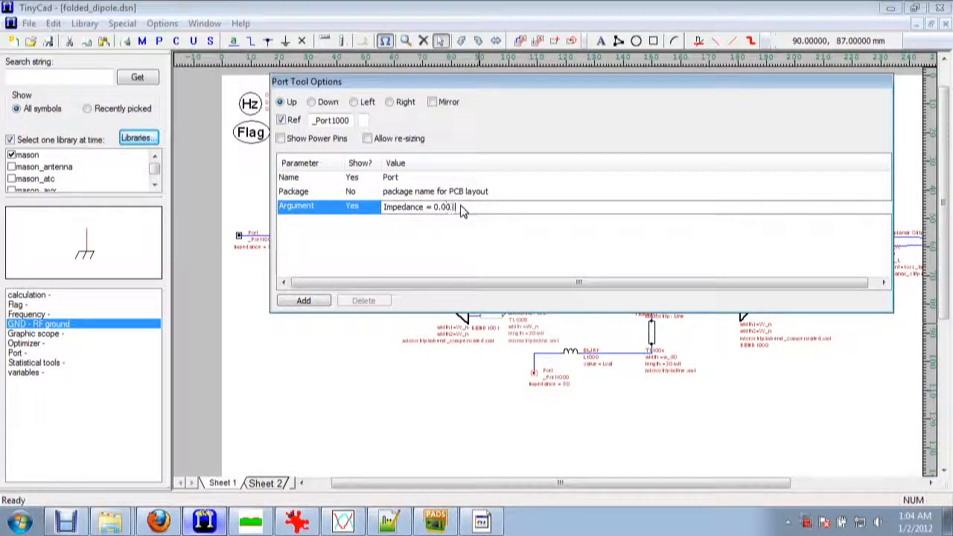
left_click(511, 434)
Place a copy of the 0.001 impedance port on the open wire end above capacitor C1001
scroll(542, 395, "up", 2)
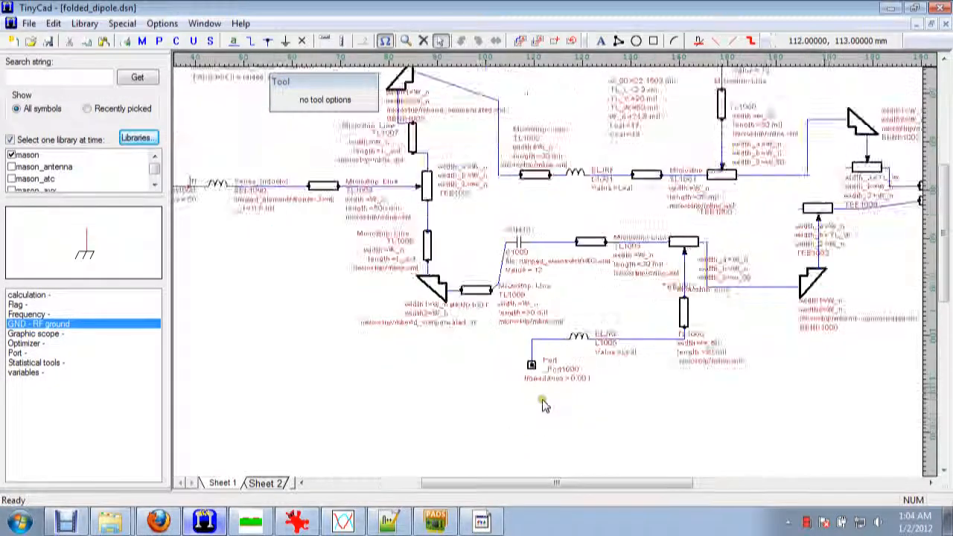
left_click_drag(531, 359, 528, 372)
scroll(527, 394, "down", 3)
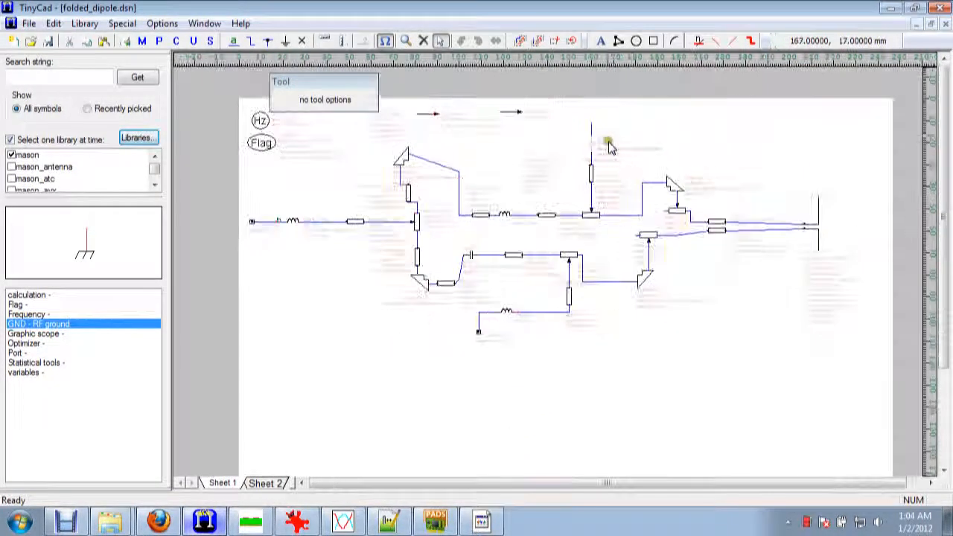
scroll(589, 108, "up", 3)
key("ctrl+v")
left_click(602, 159)
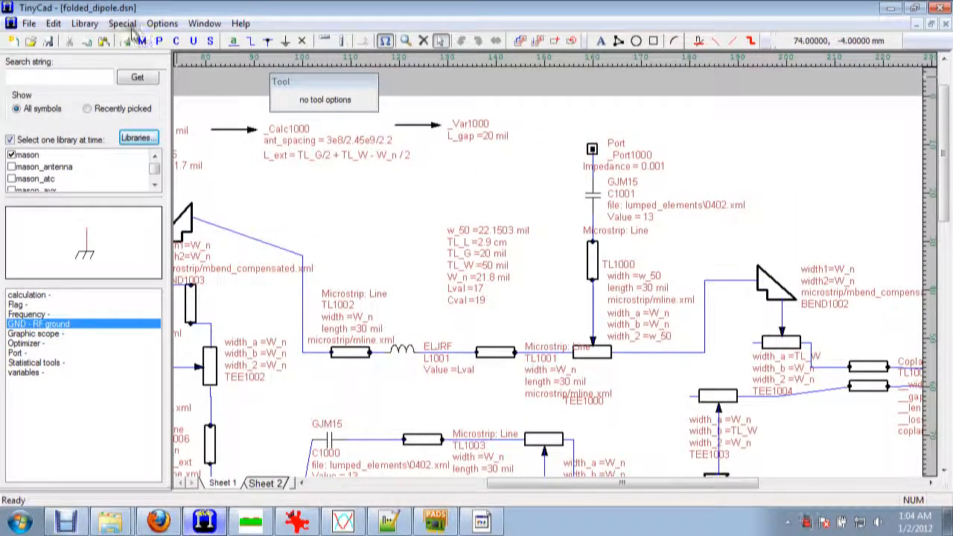
Generate new reference numbers for the schematic symbols and check the reference of the port above C1001
left_click(123, 23)
left_click(212, 75)
left_click(548, 149)
left_click(595, 149)
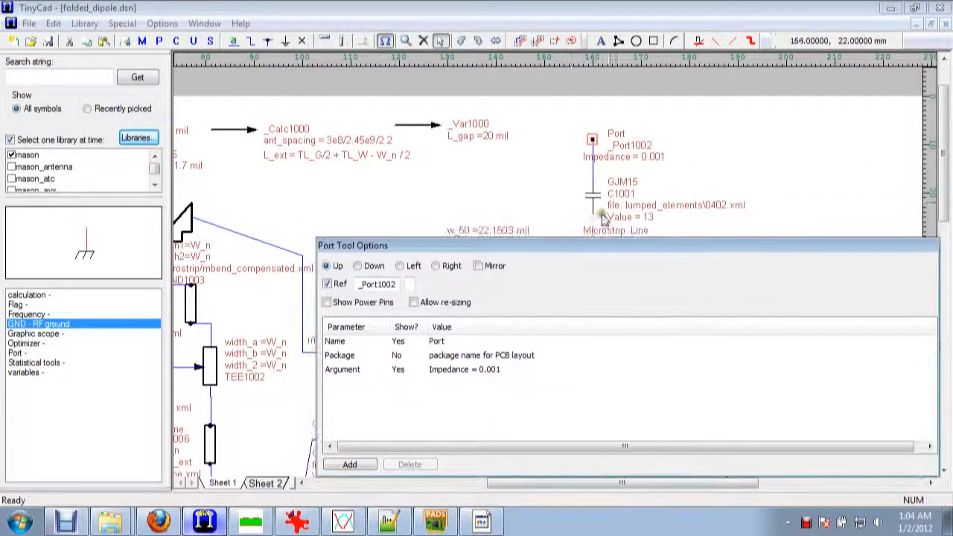
left_click(561, 186)
Regenerate the symbol reference numbers and move the In label onto the wire between SEL1000 and TL1009
scroll(544, 192, "down", 3)
scroll(463, 316, "up", 2)
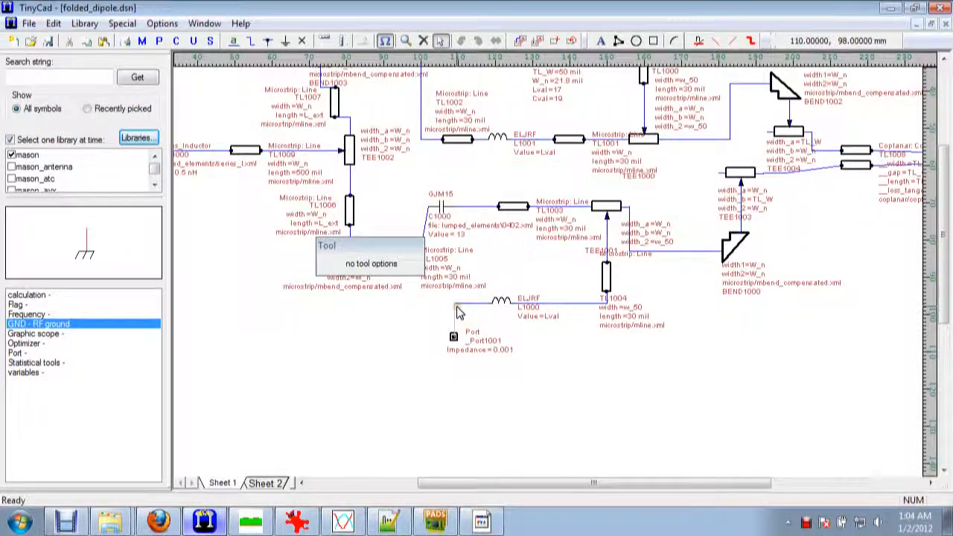
scroll(458, 313, "down", 3)
scroll(245, 213, "up", 3)
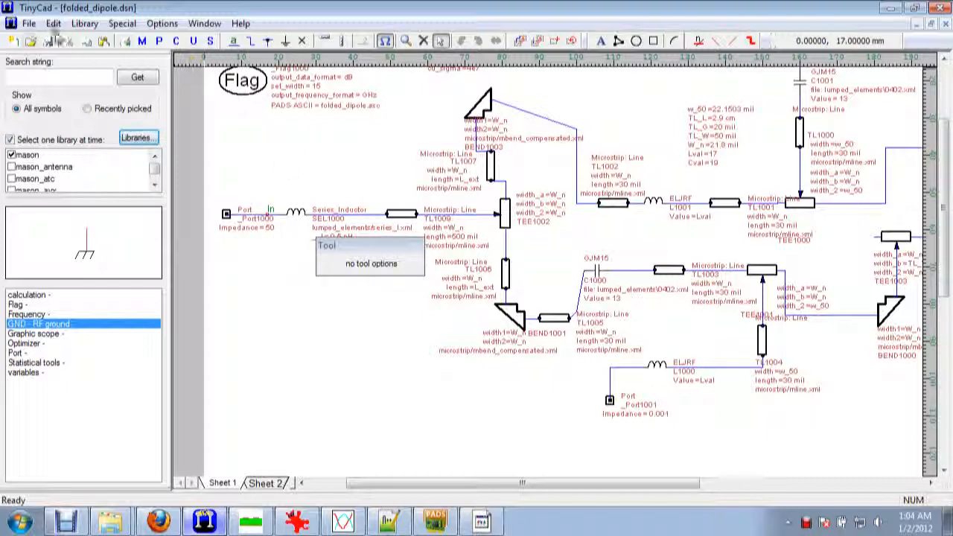
left_click(123, 24)
left_click(173, 74)
left_click(543, 149)
key("l")
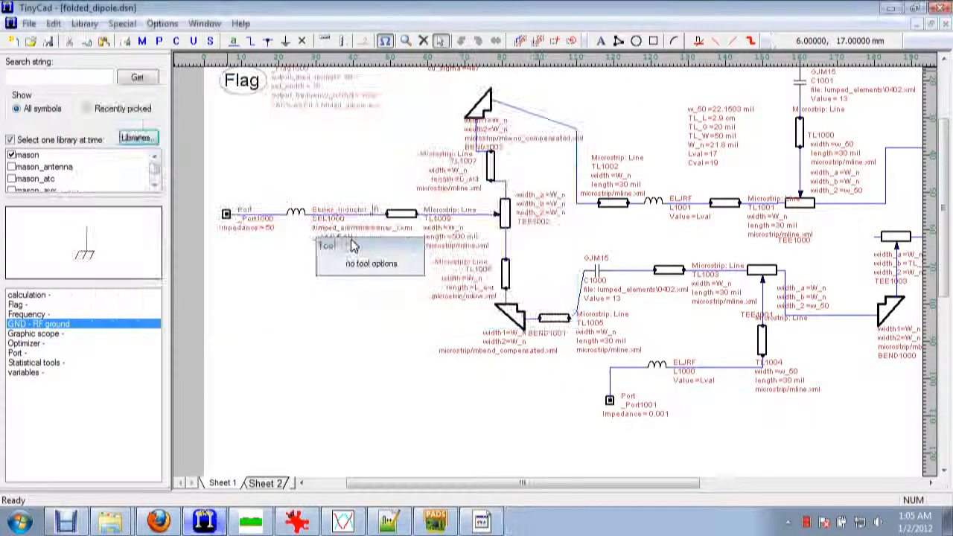
Review the export log in the Mason Console, and import folded_dipole.asccombined.asc into PADS Layout
left_click(481, 521)
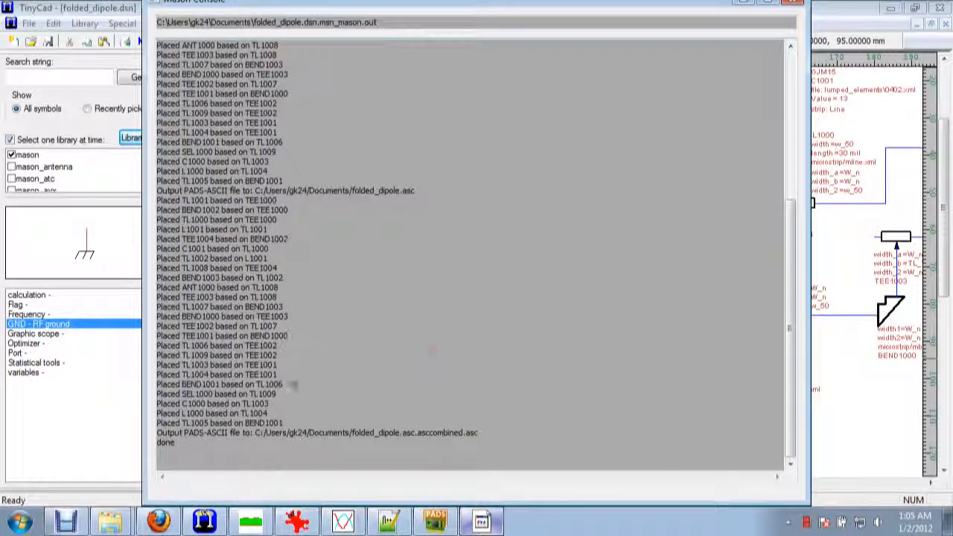
scroll(286, 382, "up", 8)
scroll(278, 400, "down", 8)
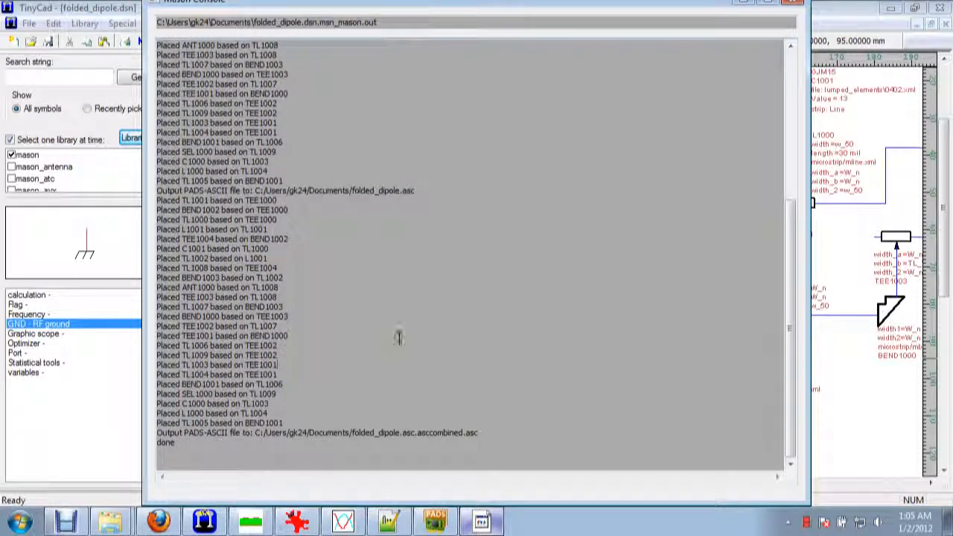
left_click(743, 15)
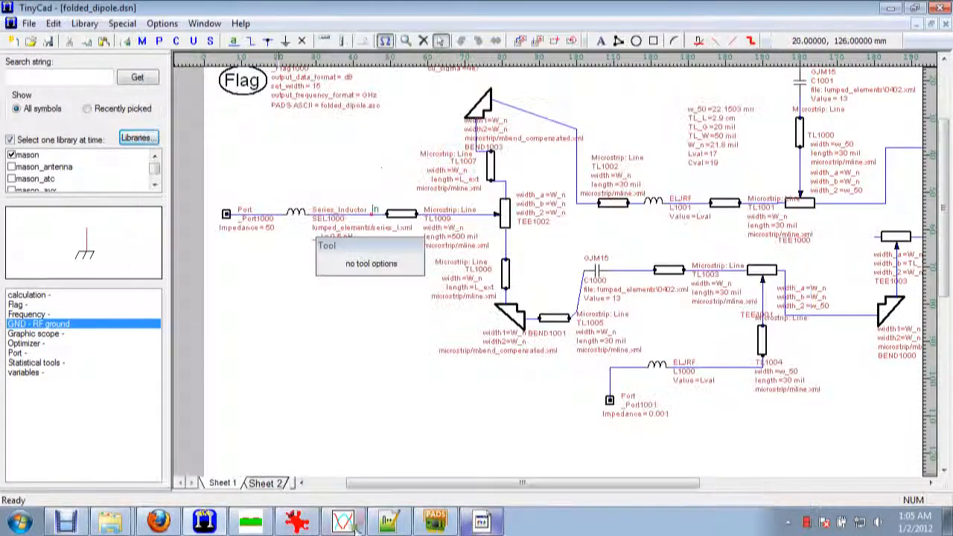
left_click(436, 521)
left_click(20, 24)
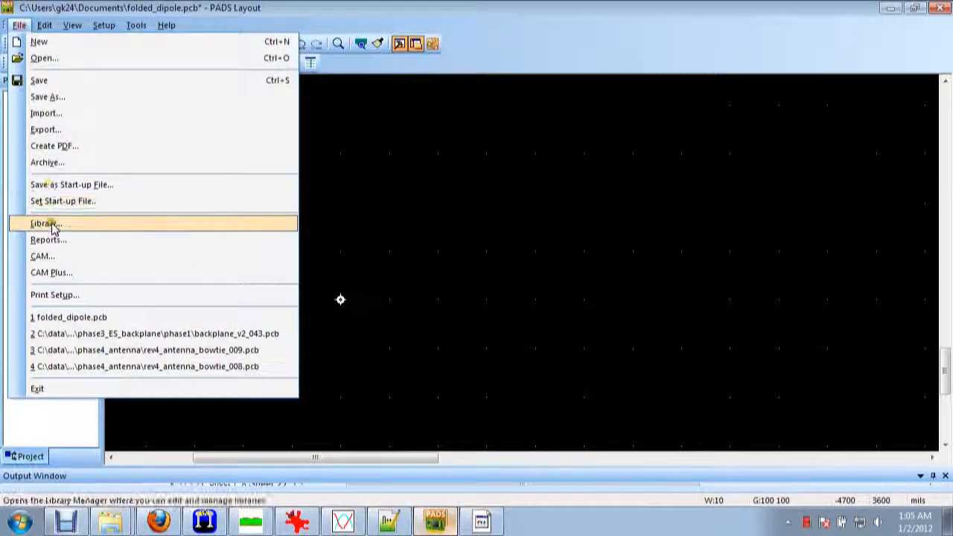
left_click(47, 114)
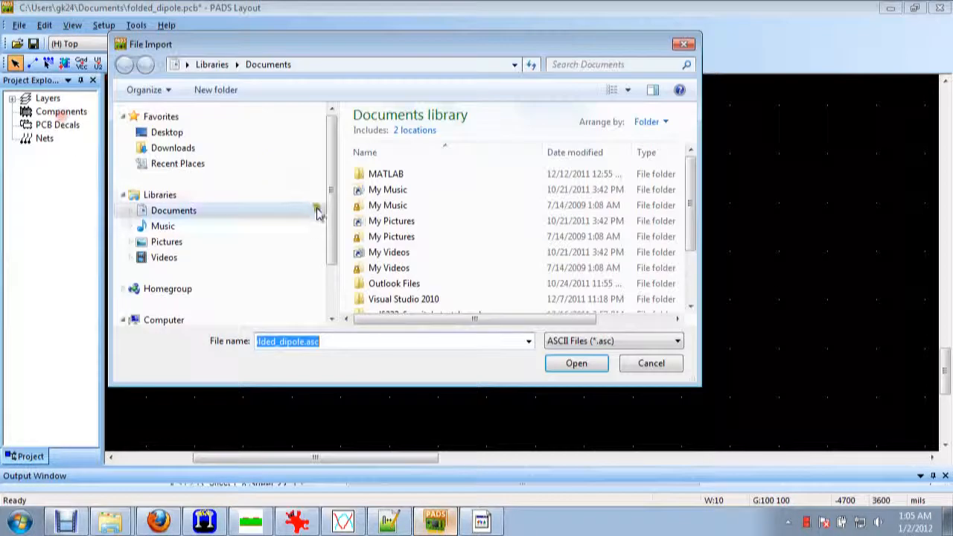
left_click_drag(691, 227, 690, 286)
double_click(505, 304)
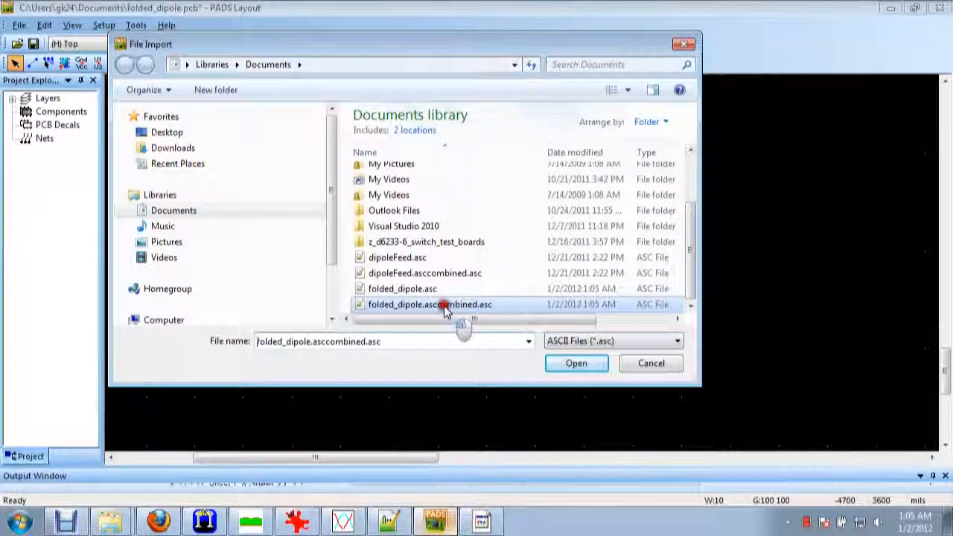
left_click(414, 292)
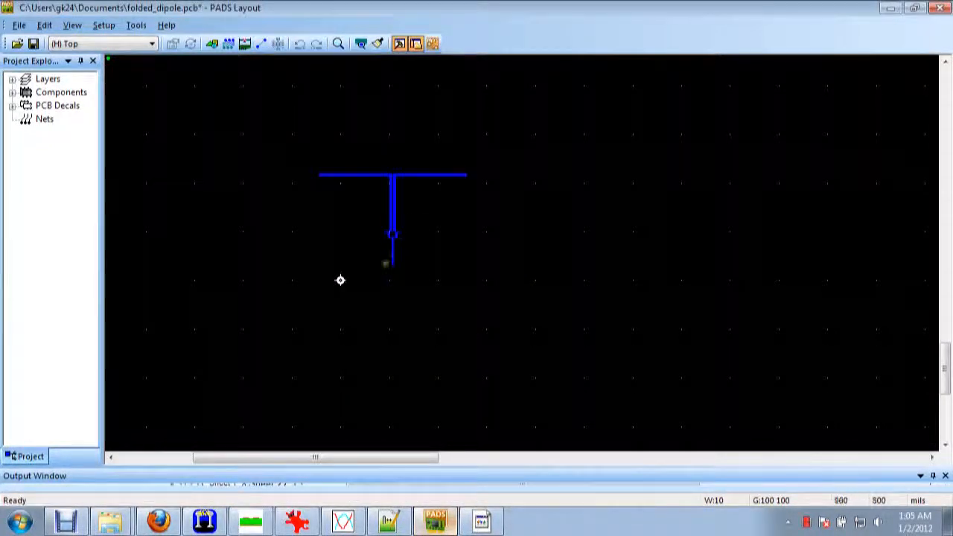
Examine the two side pads and the lower input pin of the imported folded dipole, and select the whole component
scroll(340, 280, "up", 2)
left_click(381, 187)
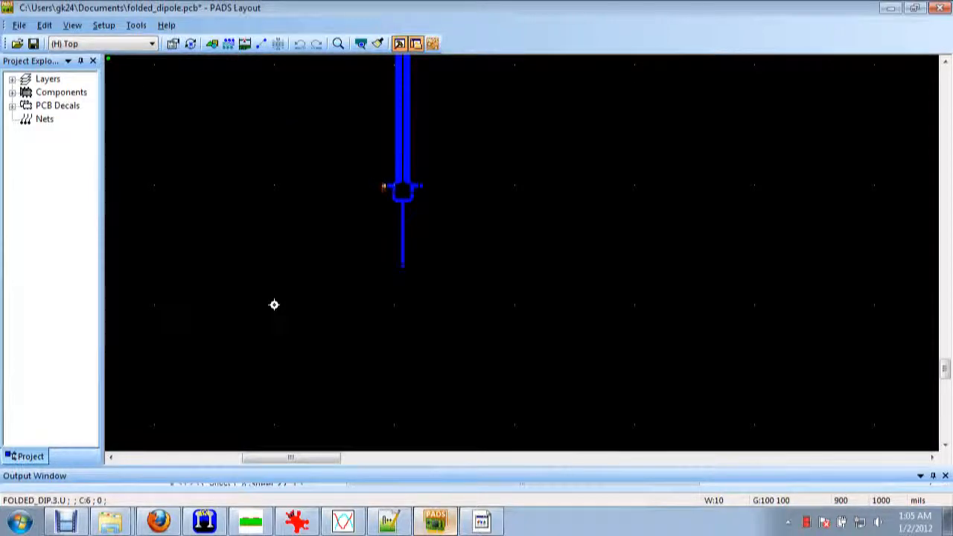
left_click(421, 186)
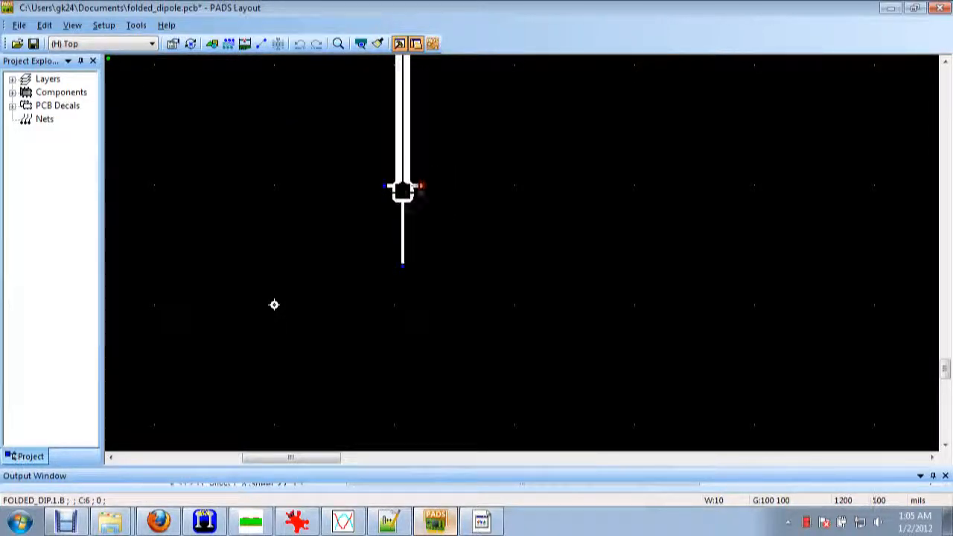
left_click(403, 264)
scroll(424, 253, "up", 2)
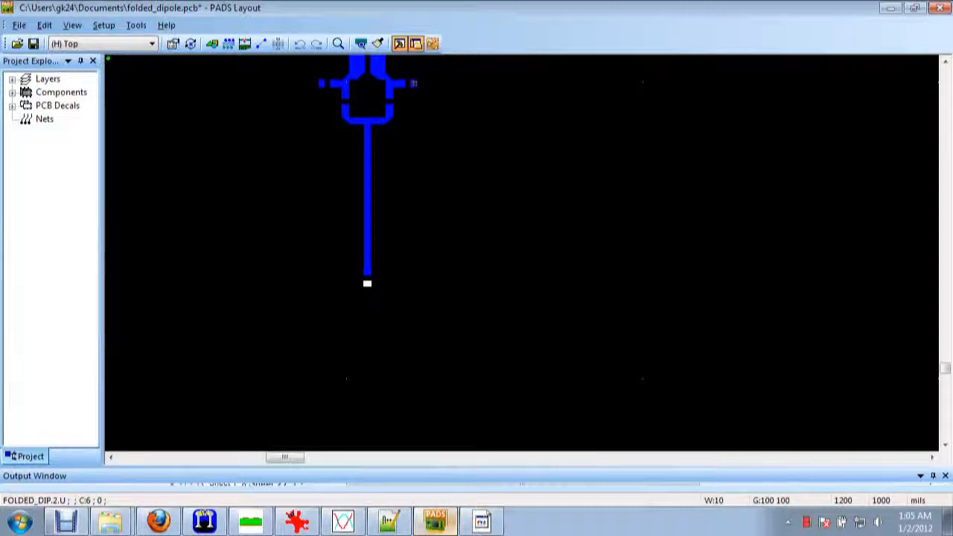
left_click(367, 271)
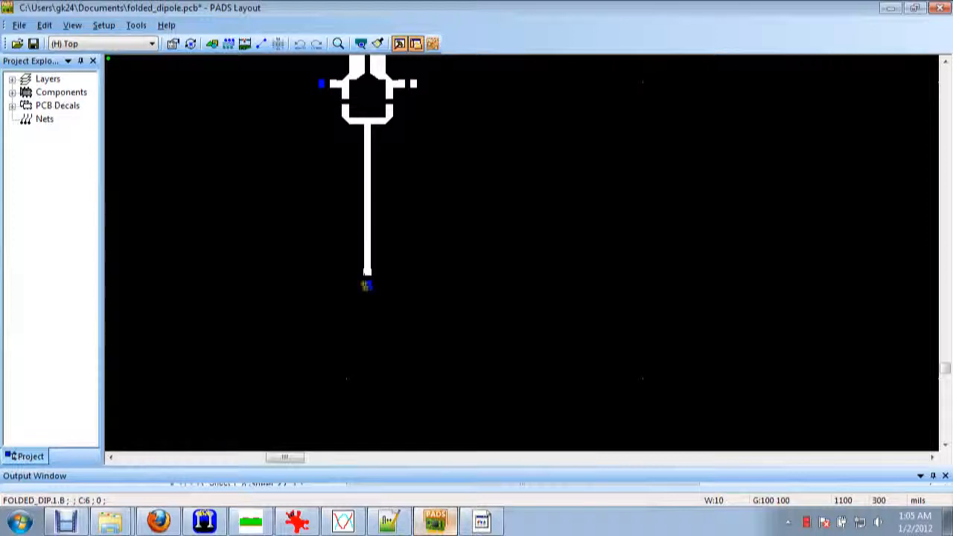
left_click(367, 284)
left_click(366, 283)
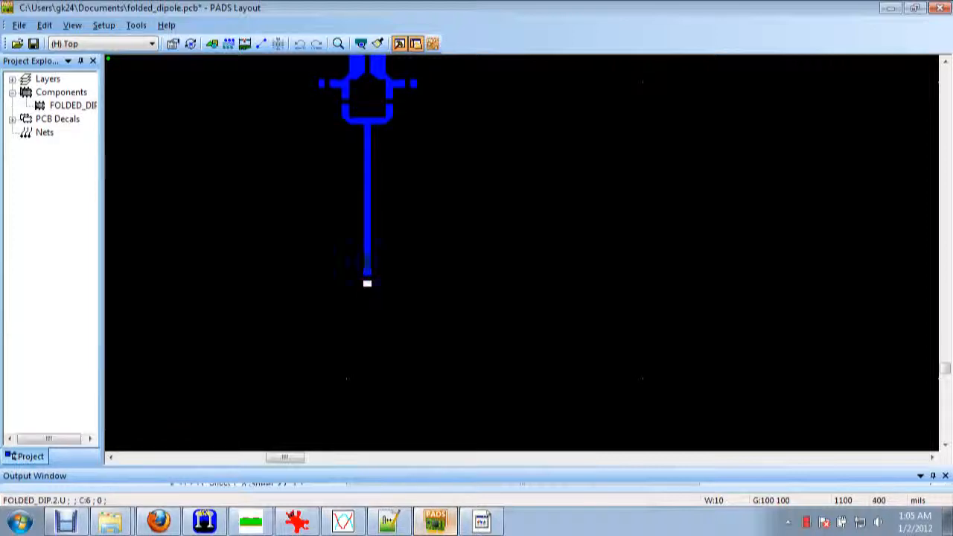
right_click(366, 95)
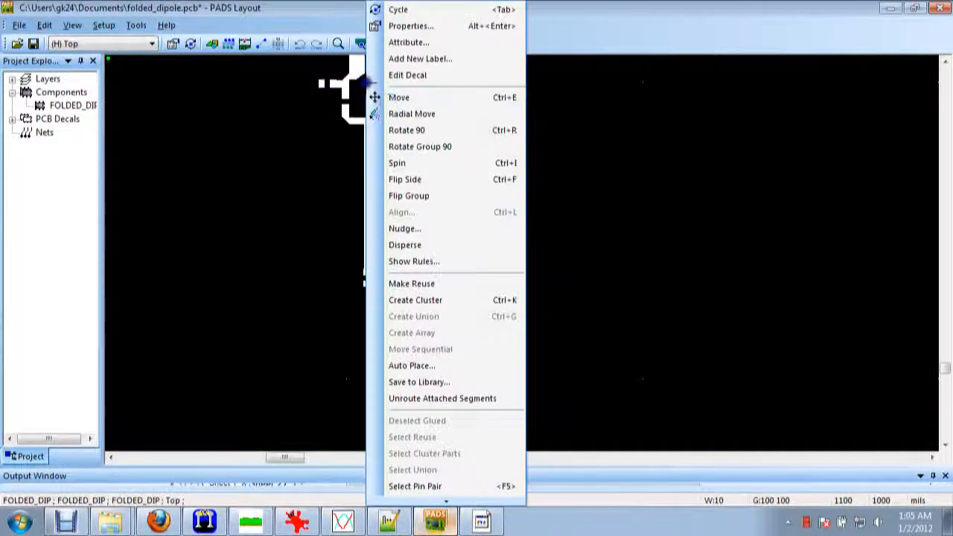